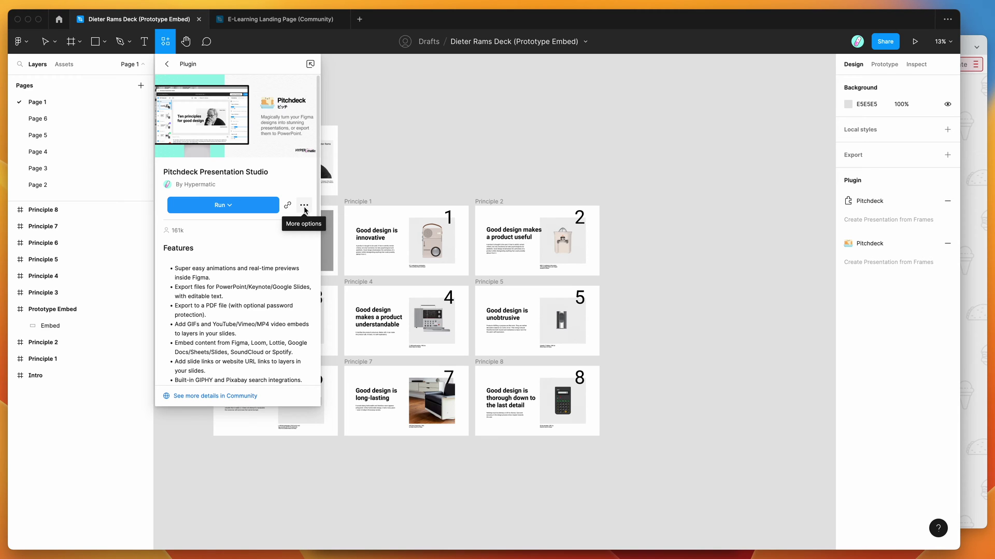
Step: Dismiss the Pitchdeck plugin's More options menu without removing it, and close the plugin details
{"action": "left_click", "coordinate": [305, 209]}
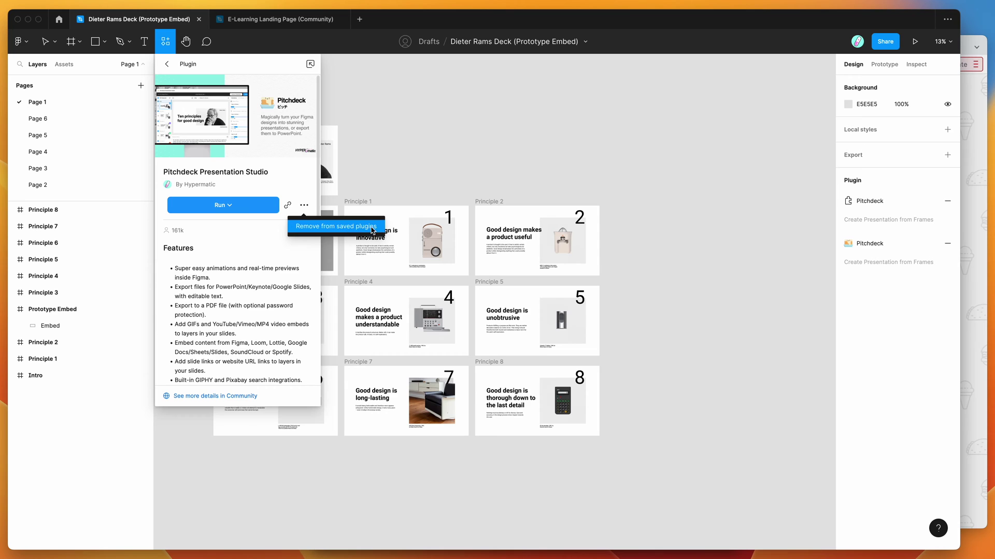
{"action": "left_click", "coordinate": [285, 179]}
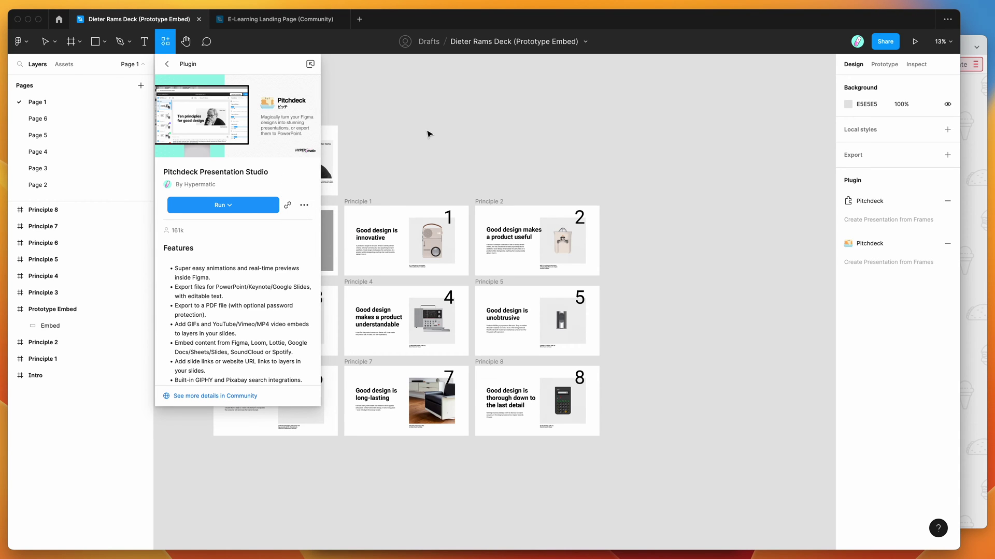
{"action": "key", "text": "Escape"}
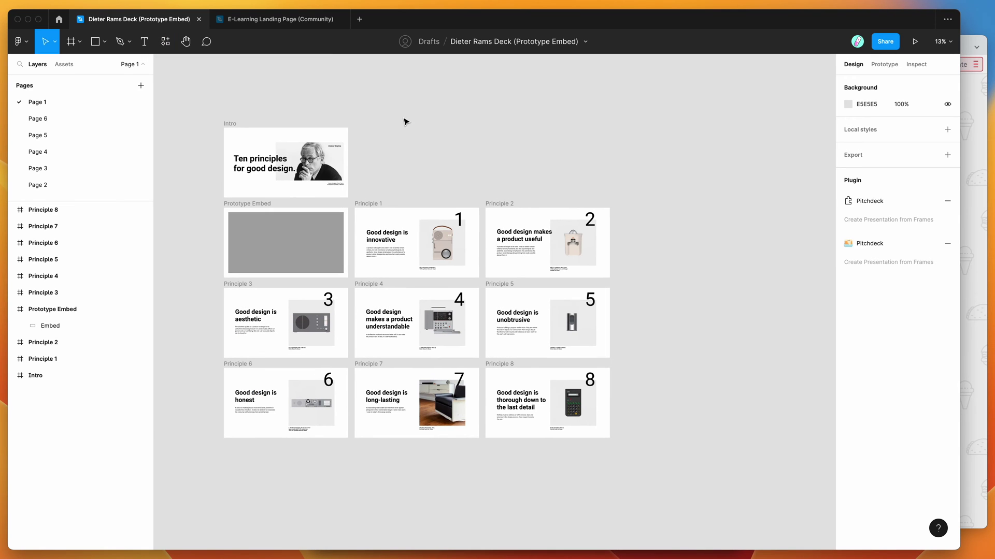
Step: Launch Pitchdeck Presentation Studio from Saved plugins and nudge its window slightly right
{"action": "right_click", "coordinate": [404, 120]}
{"action": "mouse_move", "coordinate": [448, 203]}
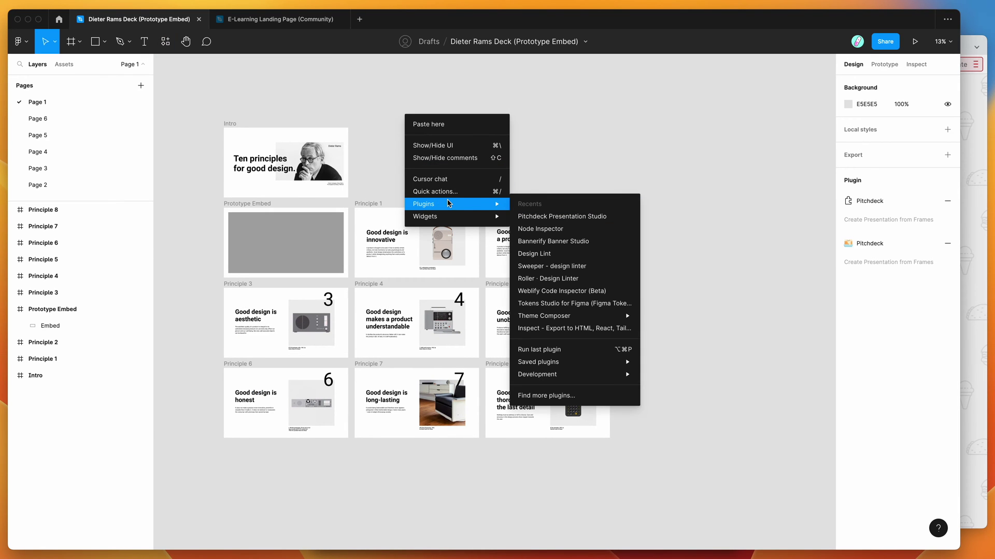
{"action": "mouse_move", "coordinate": [562, 363]}
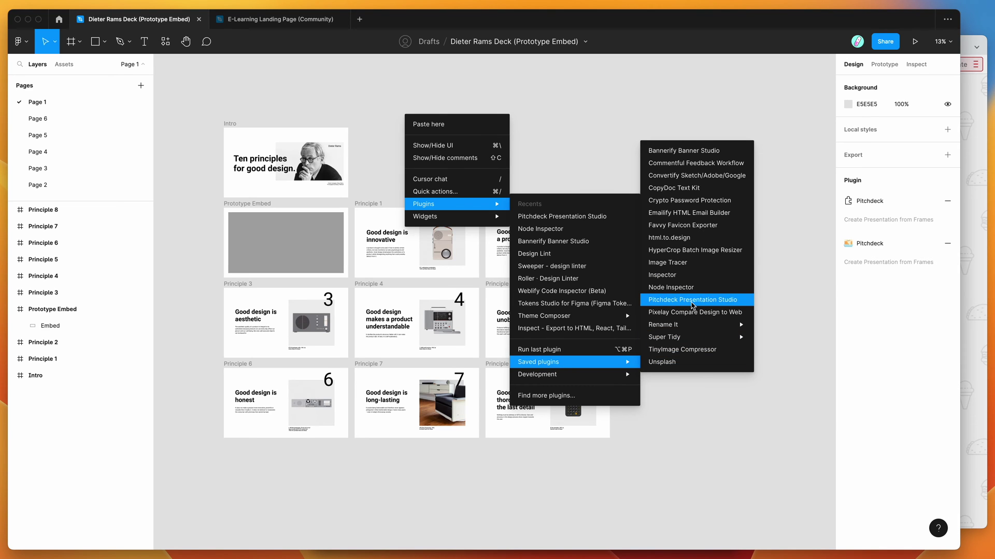
{"action": "left_click", "coordinate": [693, 304]}
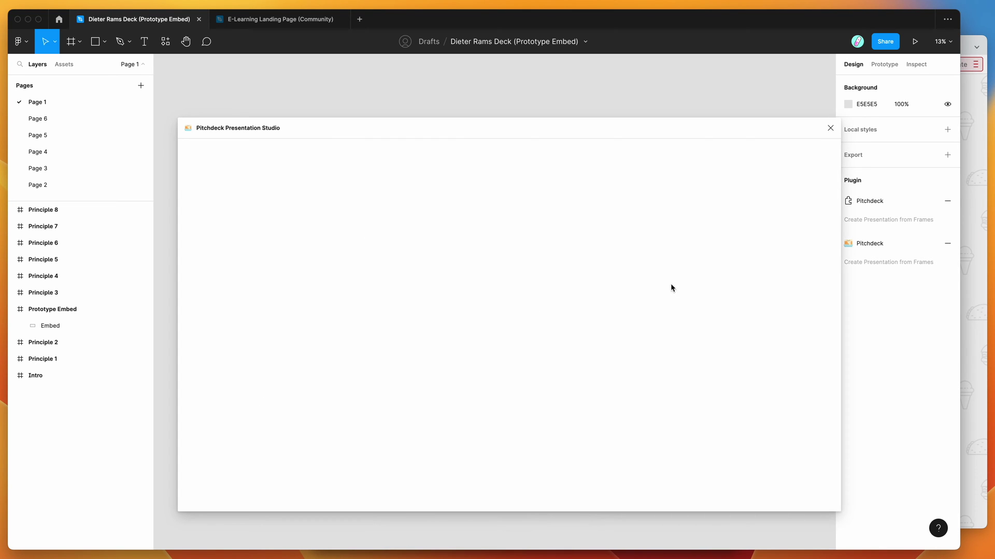
{"action": "scroll", "coordinate": [582, 78], "scroll_direction": "down", "scroll_amount": 3}
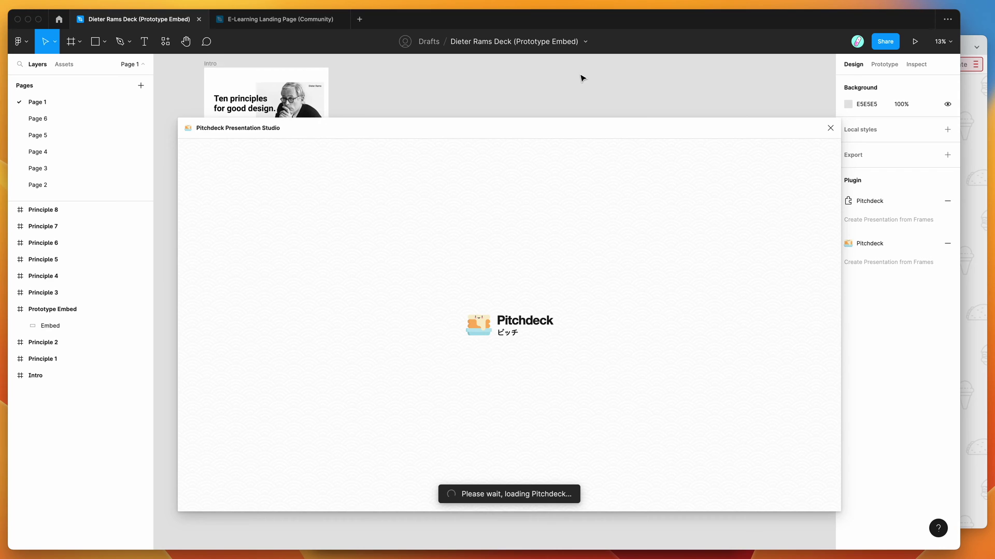
{"action": "left_click_drag", "start_coordinate": [568, 156], "coordinate": [593, 157]}
Step: Preview the Intro, Prototype Embed and Principle 3 frames, expanding Principle 3's layers
{"action": "scroll", "coordinate": [216, 87], "scroll_direction": "up", "scroll_amount": 2}
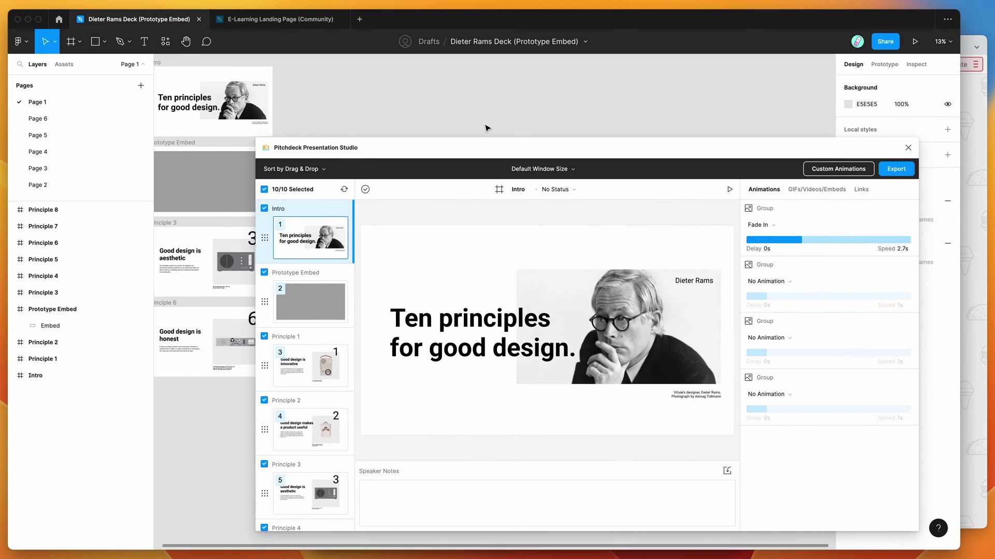
{"action": "left_click", "coordinate": [193, 83]}
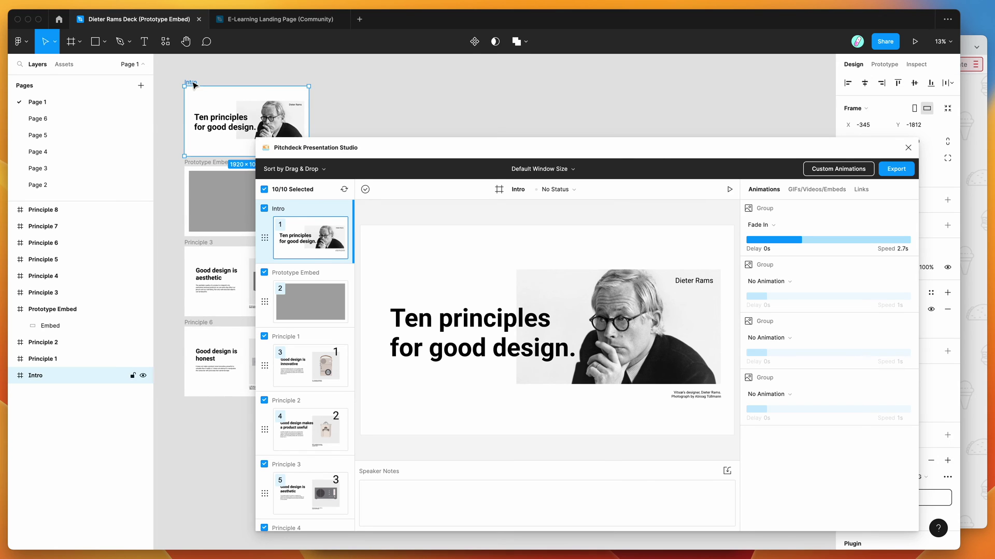
{"action": "scroll", "coordinate": [194, 84], "scroll_direction": "right", "scroll_amount": 2}
{"action": "left_click", "coordinate": [193, 157]}
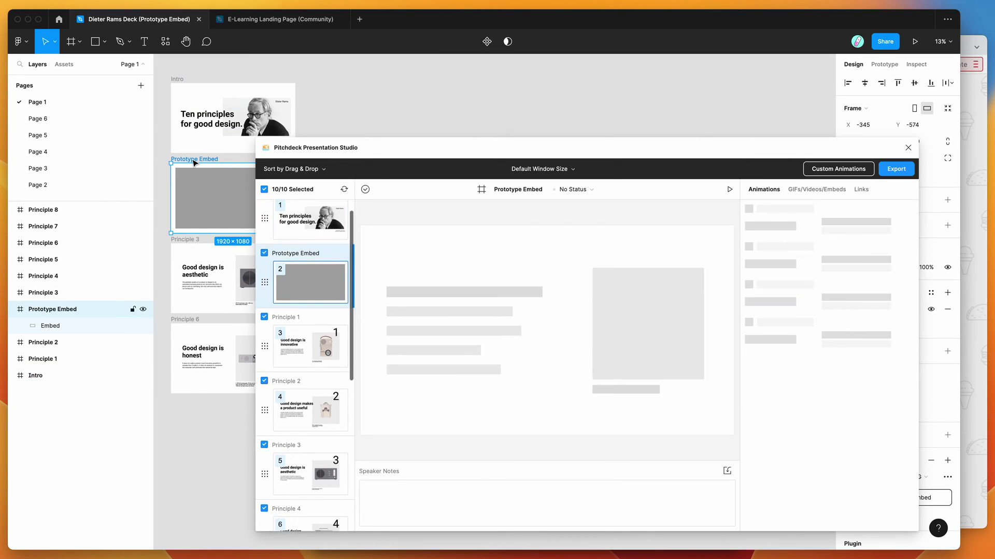
{"action": "left_click", "coordinate": [186, 239]}
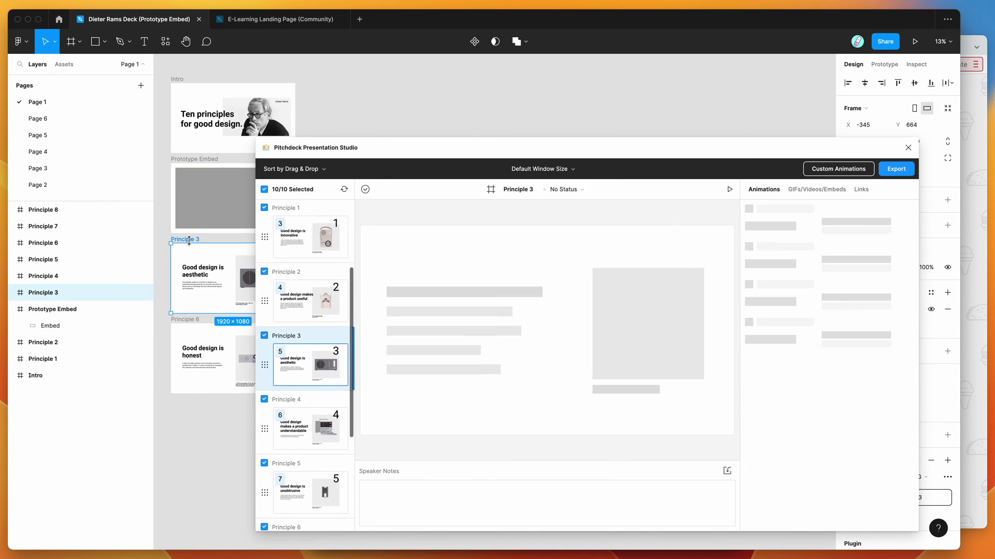
{"action": "left_click", "coordinate": [12, 293]}
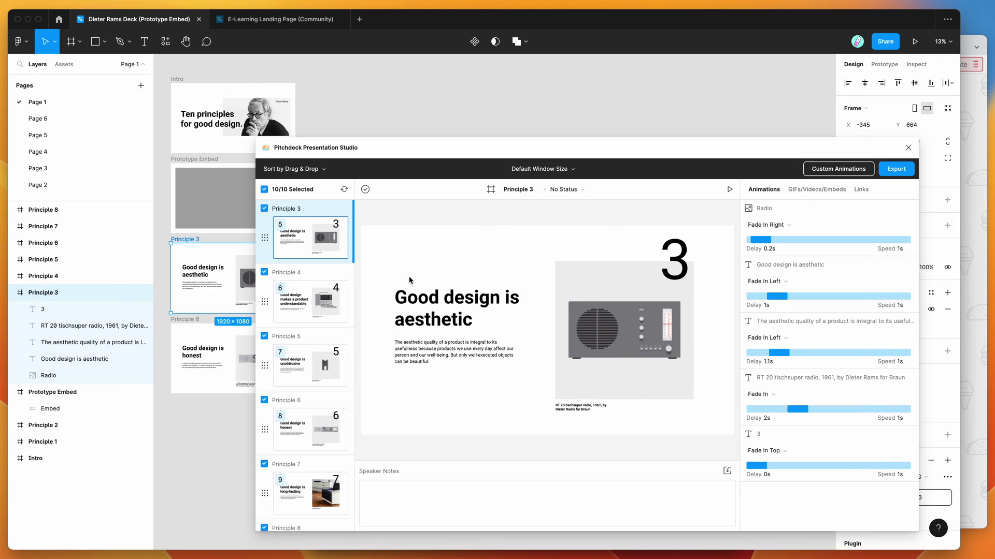
{"action": "scroll", "coordinate": [316, 269], "scroll_direction": "up", "scroll_amount": 5}
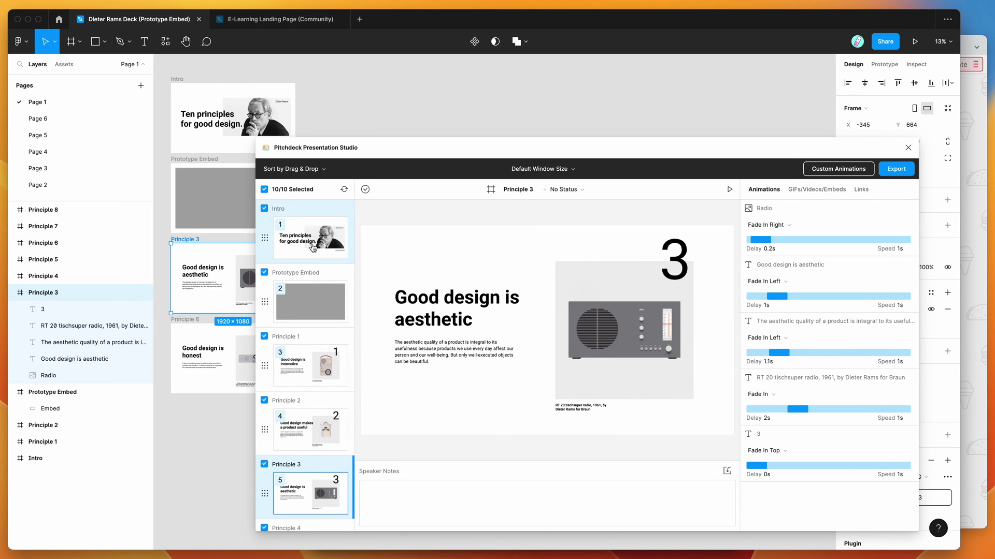
Step: Select the Prototype Embed frame and its grey Embed placeholder layer
{"action": "left_click", "coordinate": [305, 302]}
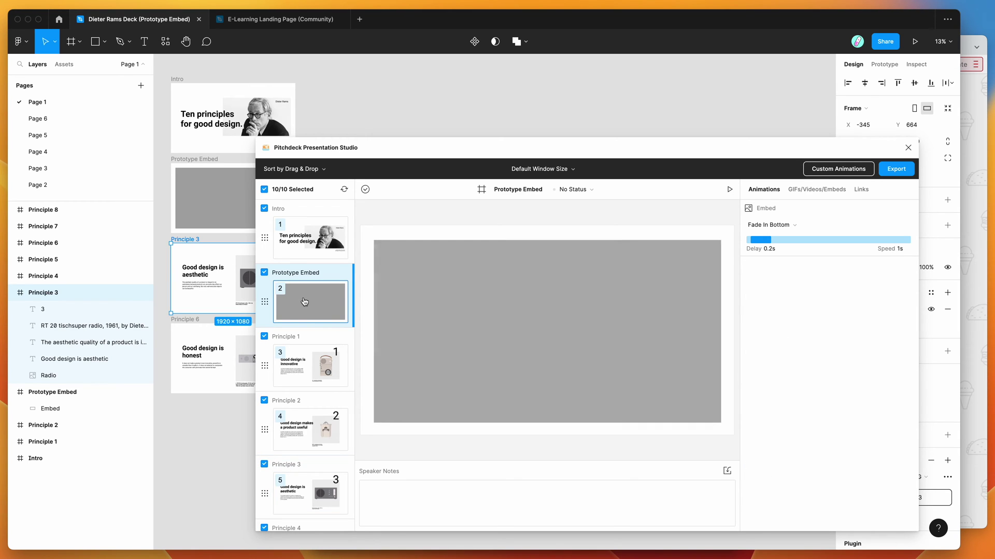
{"action": "left_click", "coordinate": [200, 161]}
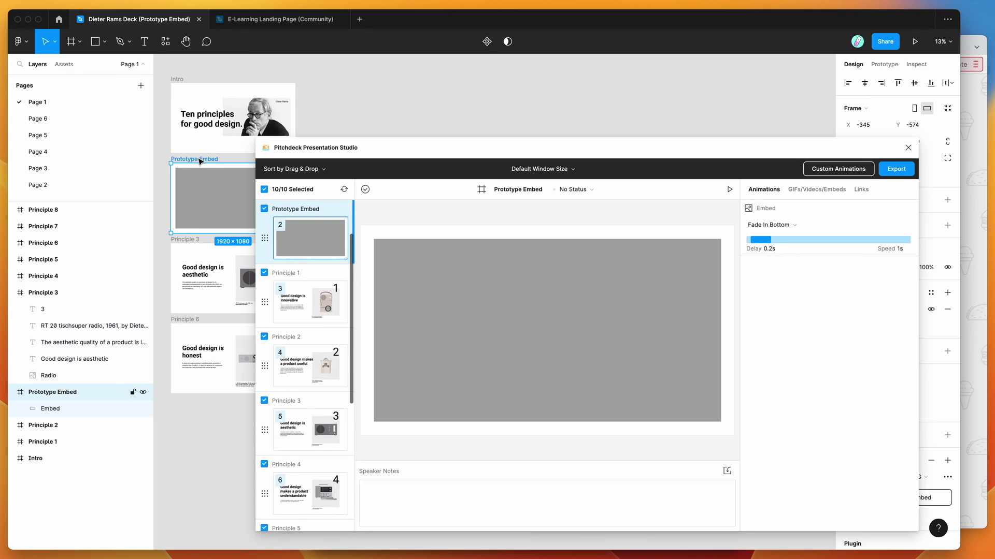
{"action": "scroll", "coordinate": [199, 162], "scroll_direction": "down", "scroll_amount": 1}
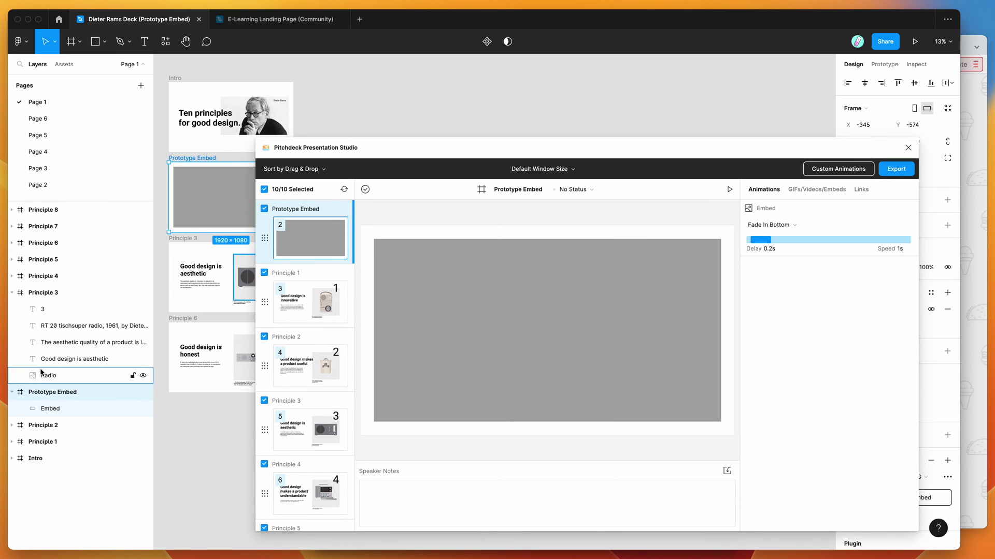
{"action": "left_click", "coordinate": [59, 409]}
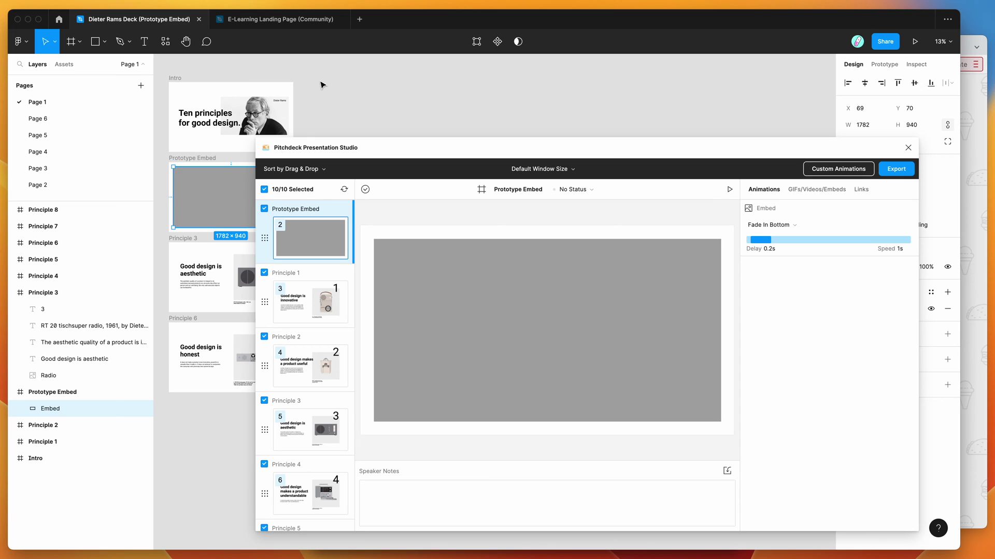
Step: In the E-Learning Landing Page file, set the prototype background to white FFFFFF
{"action": "left_click", "coordinate": [277, 23]}
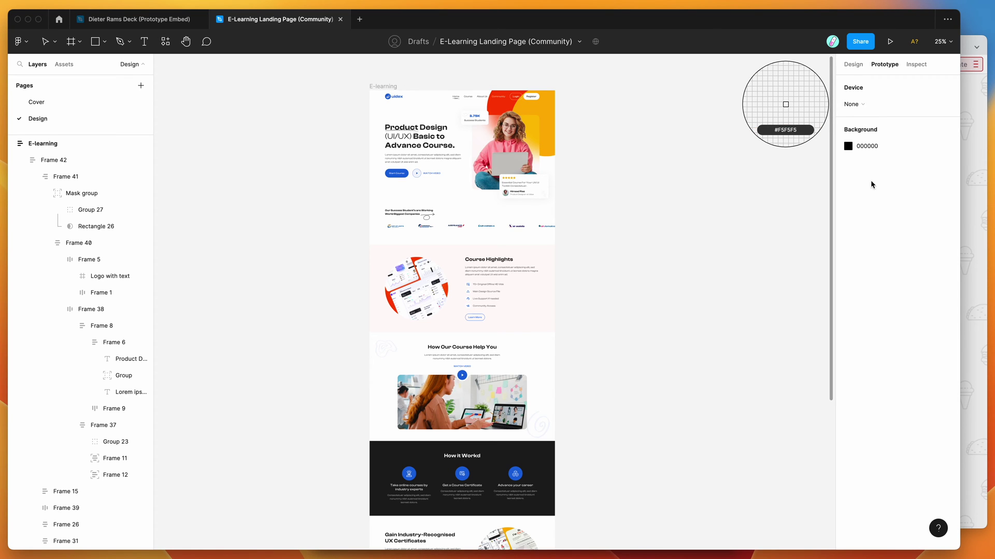
{"action": "left_click", "coordinate": [863, 65]}
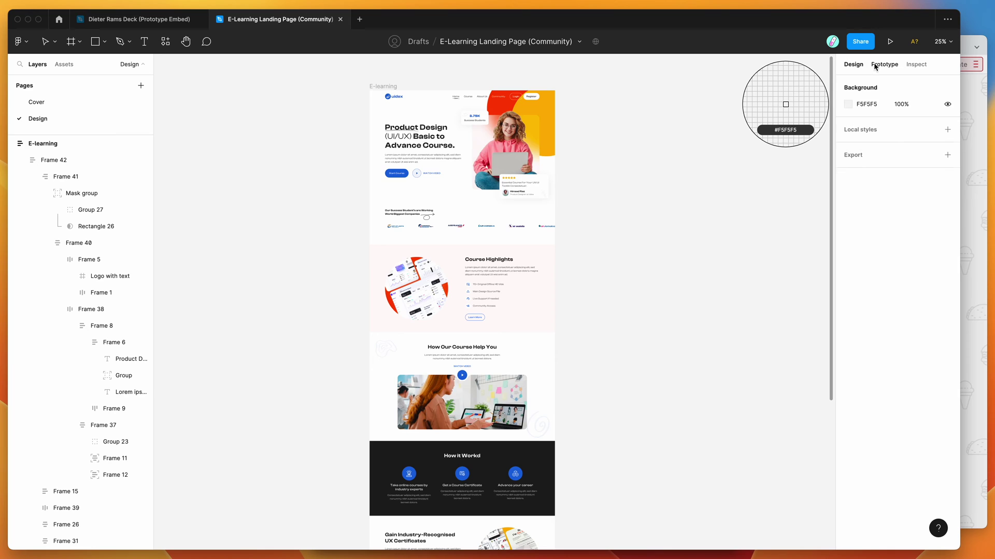
{"action": "left_click", "coordinate": [875, 66]}
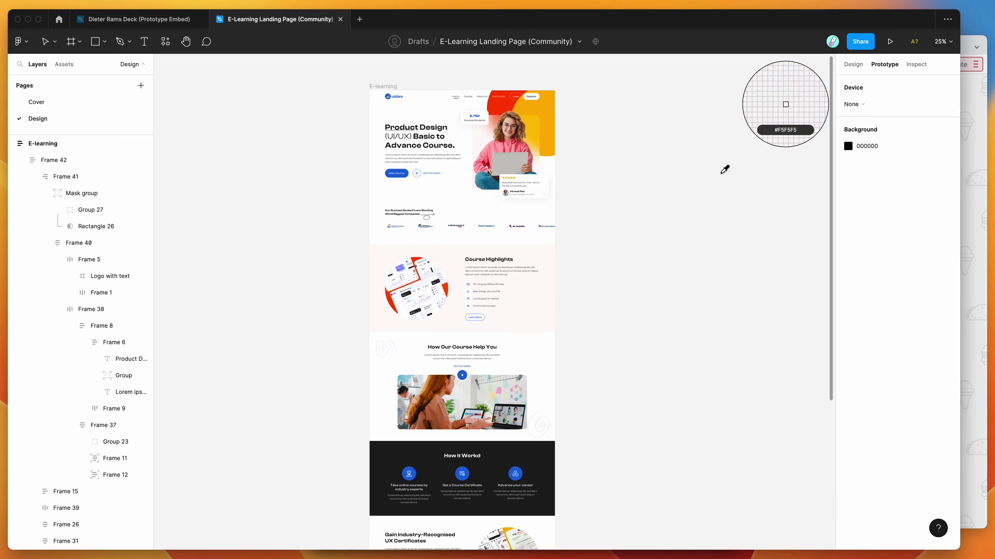
{"action": "left_click", "coordinate": [863, 150]}
{"action": "left_click", "coordinate": [848, 146]}
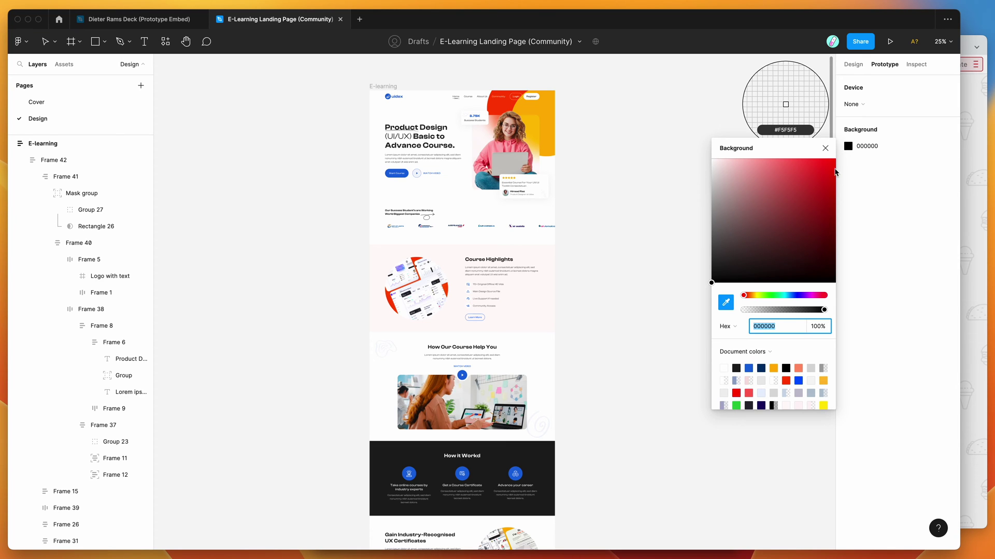
{"action": "left_click_drag", "start_coordinate": [737, 269], "coordinate": [694, 161]}
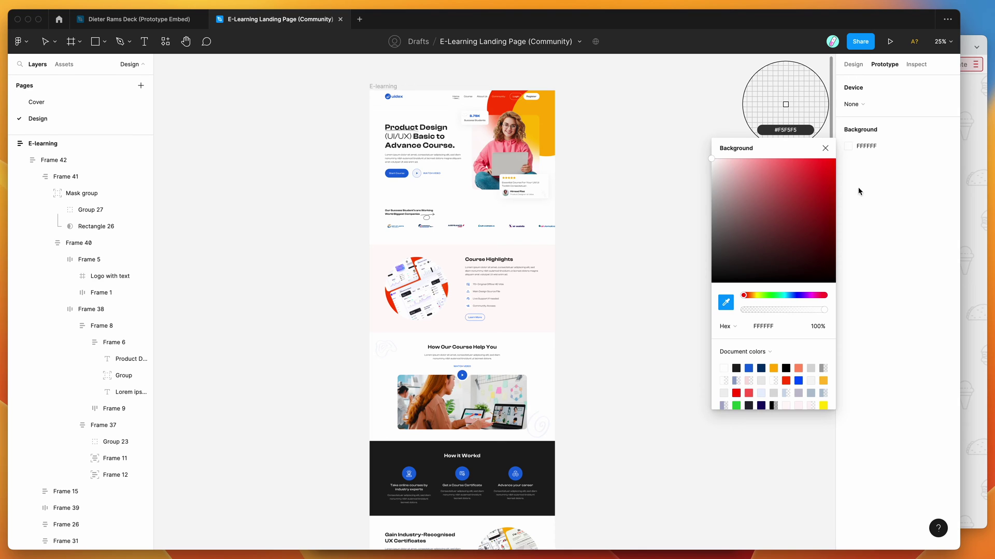
{"action": "left_click", "coordinate": [846, 178]}
{"action": "left_click", "coordinate": [864, 146]}
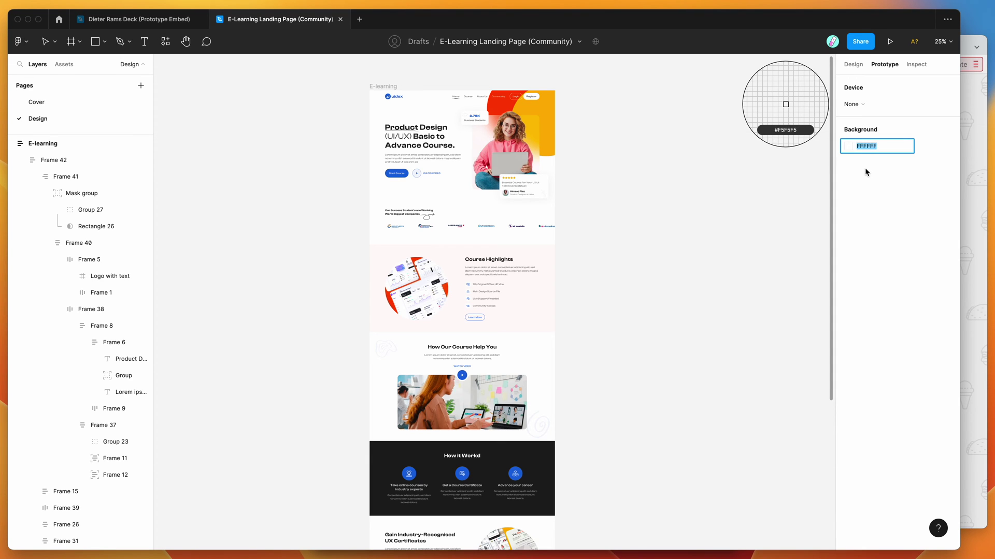
{"action": "key", "text": "Escape"}
Step: Switch to the Dieter Rams deck and back to the E-Learning Landing Page file
{"action": "left_click", "coordinate": [167, 21]}
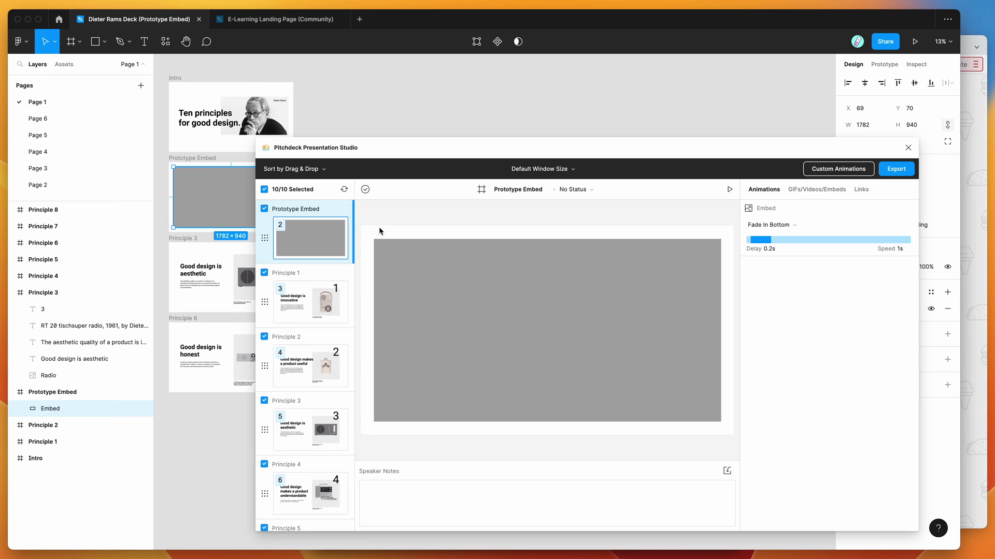
{"action": "left_click", "coordinate": [251, 20]}
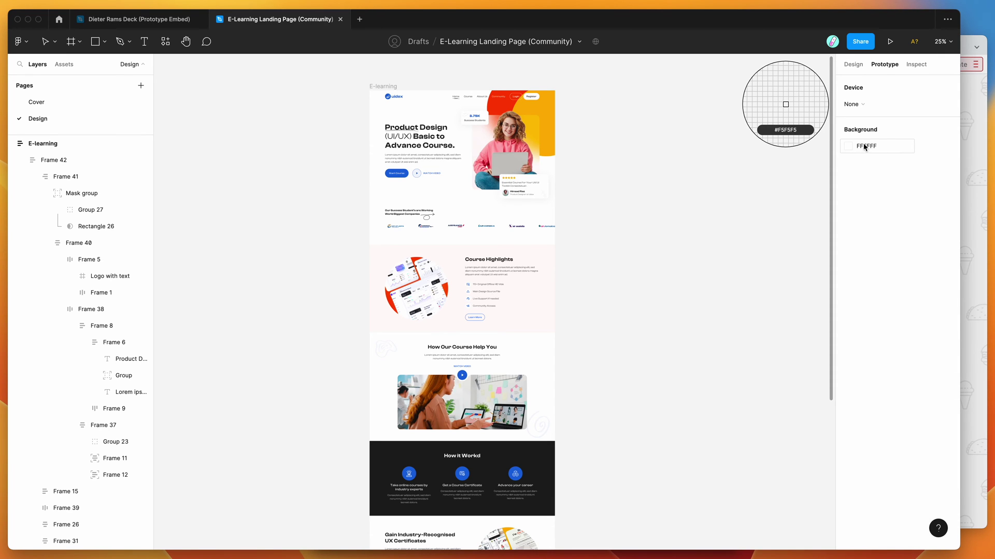
{"action": "left_click_drag", "start_coordinate": [848, 26], "coordinate": [847, 24]}
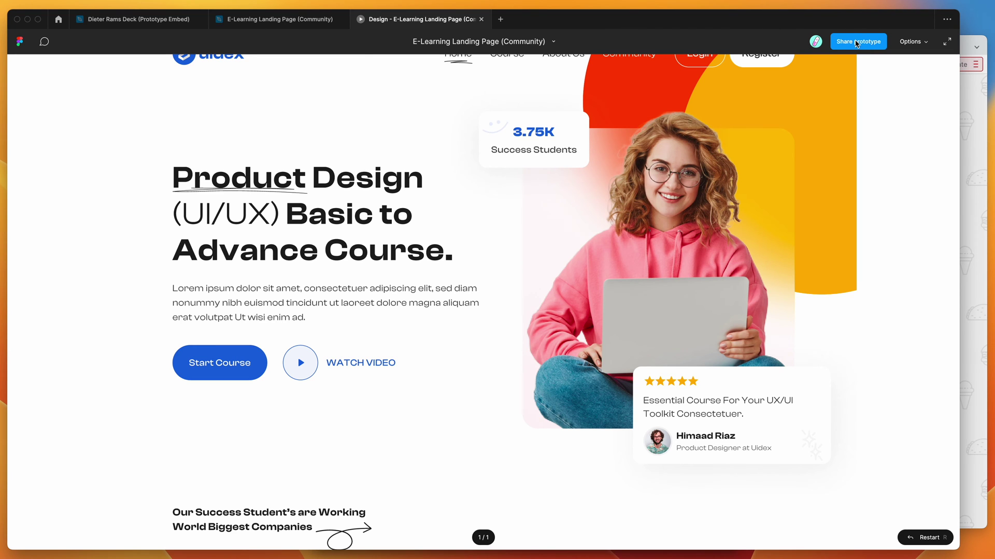
Step: Keep link sharing at anyone with the link, view only, and copy the prototype's share link
{"action": "left_click", "coordinate": [856, 44]}
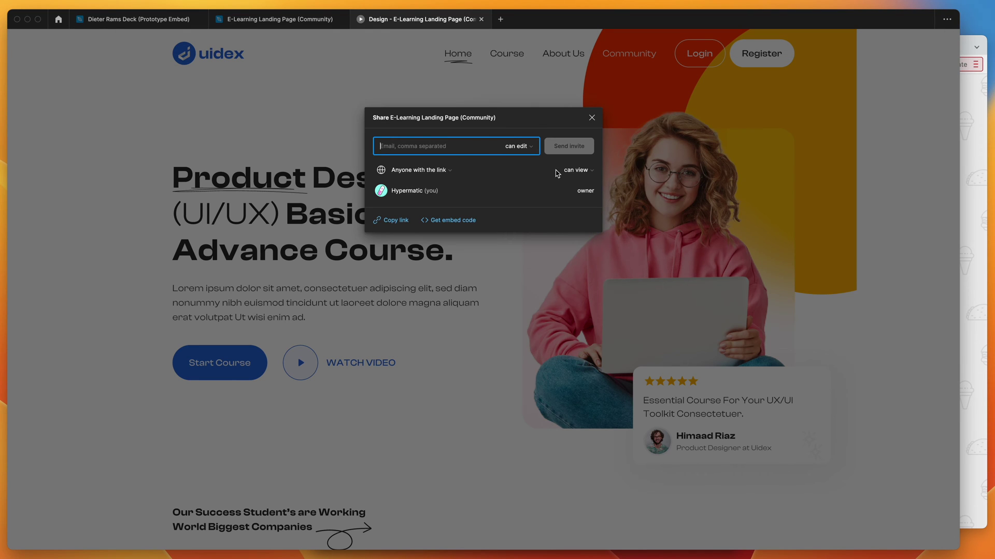
{"action": "left_click", "coordinate": [435, 171]}
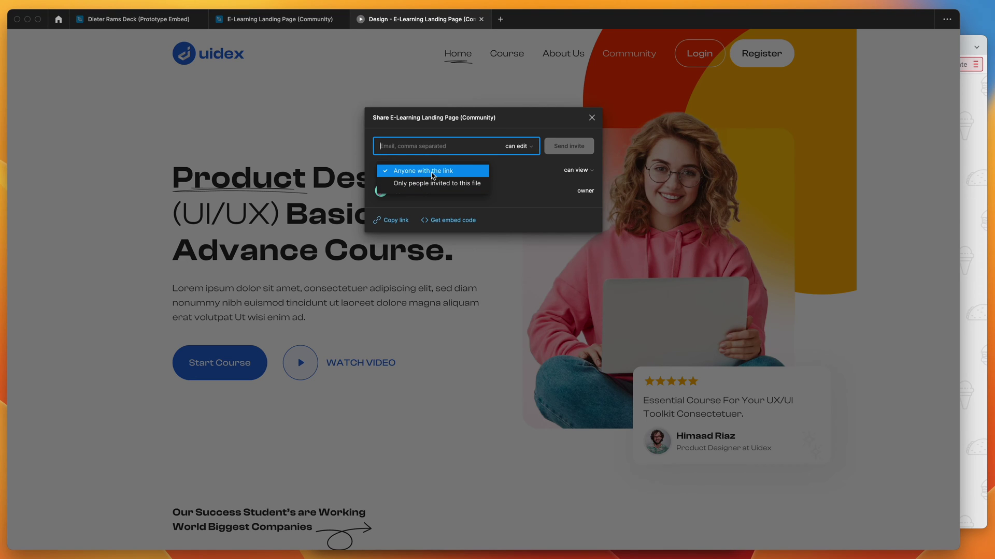
{"action": "left_click", "coordinate": [431, 174]}
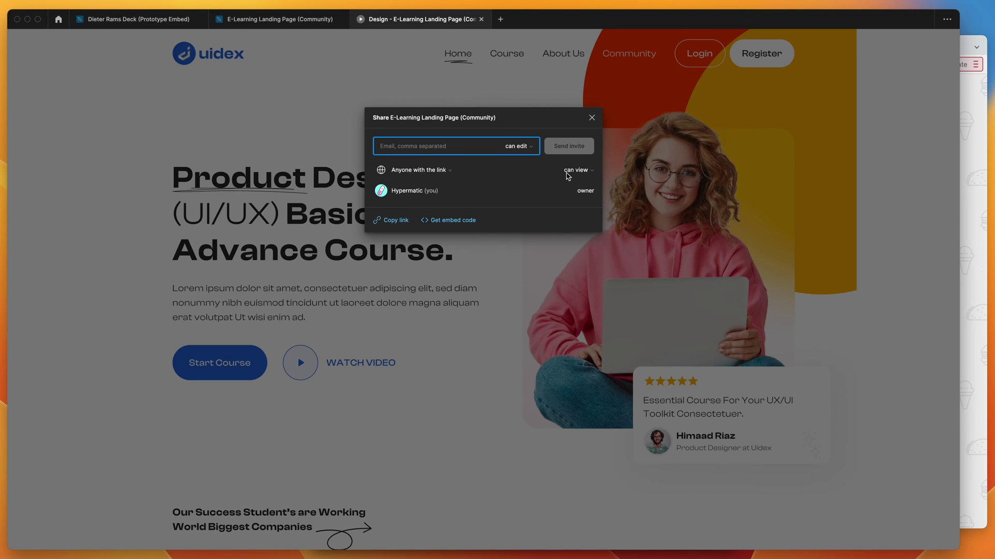
{"action": "left_click", "coordinate": [569, 171]}
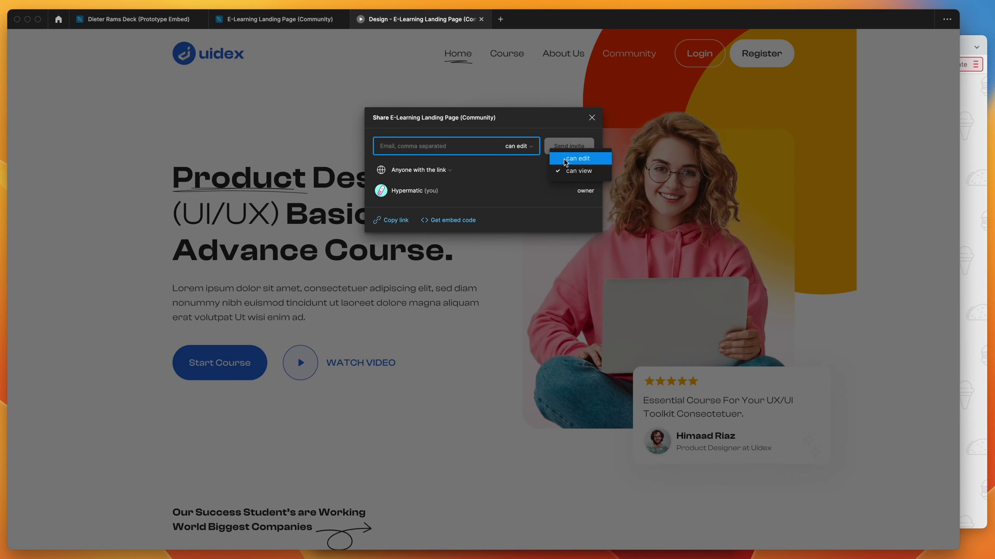
{"action": "left_click", "coordinate": [576, 172]}
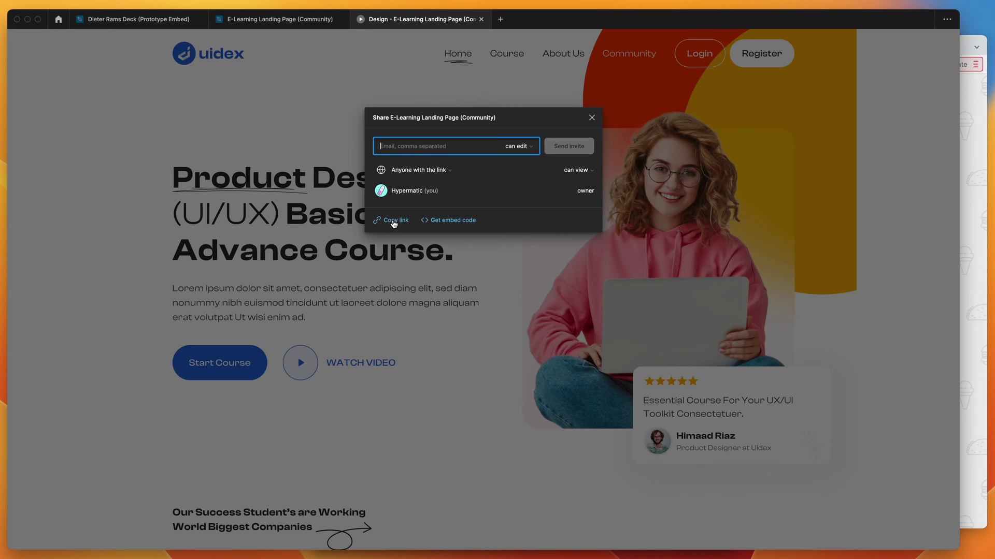
{"action": "left_click", "coordinate": [396, 223]}
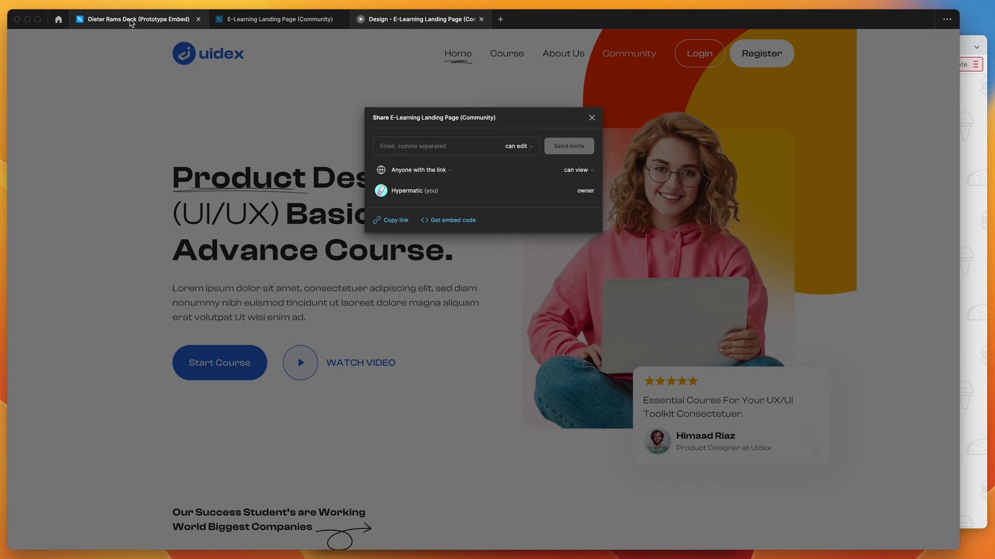
Step: In the Dieter Rams Deck, open Pitchdeck's GIFs/Videos/Embeds settings and select the Embed rectangle
{"action": "left_click", "coordinate": [120, 20]}
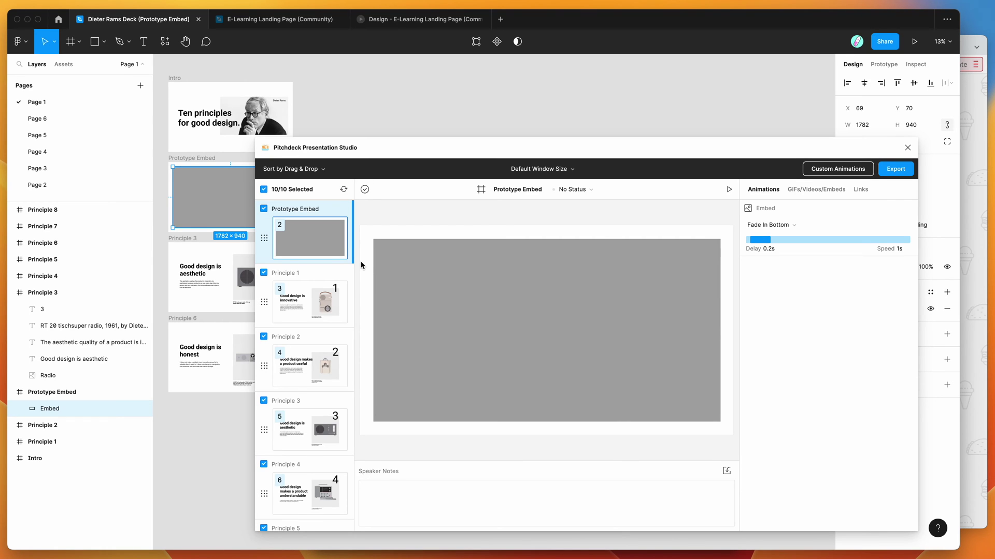
{"action": "scroll", "coordinate": [296, 225], "scroll_direction": "up", "scroll_amount": 1}
{"action": "scroll", "coordinate": [303, 282], "scroll_direction": "up", "scroll_amount": 1}
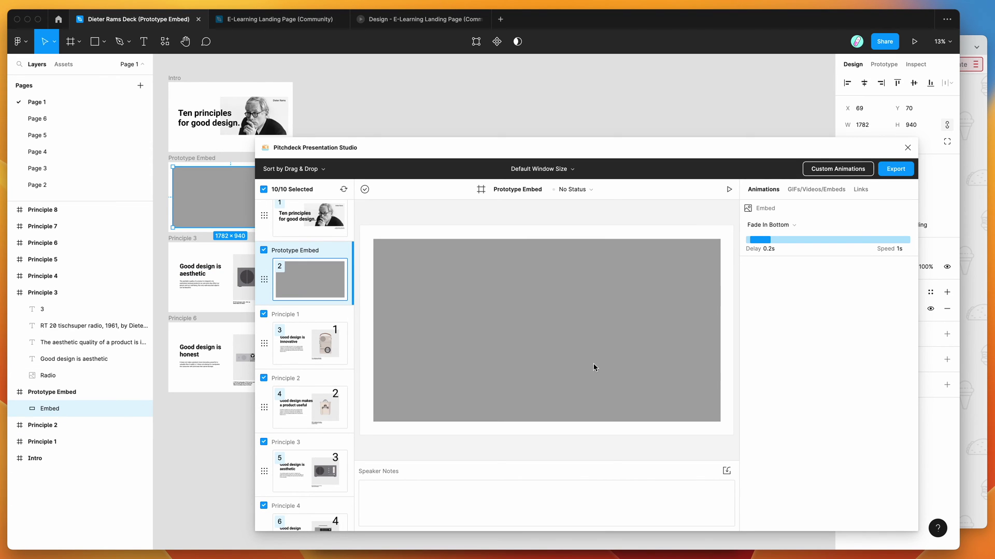
{"action": "left_click", "coordinate": [817, 191]}
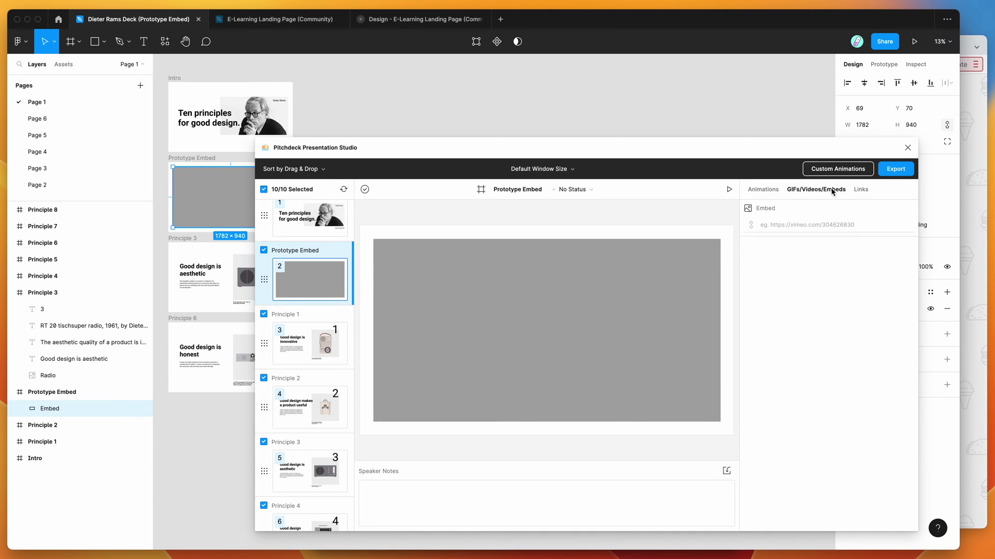
{"action": "left_click", "coordinate": [791, 224]}
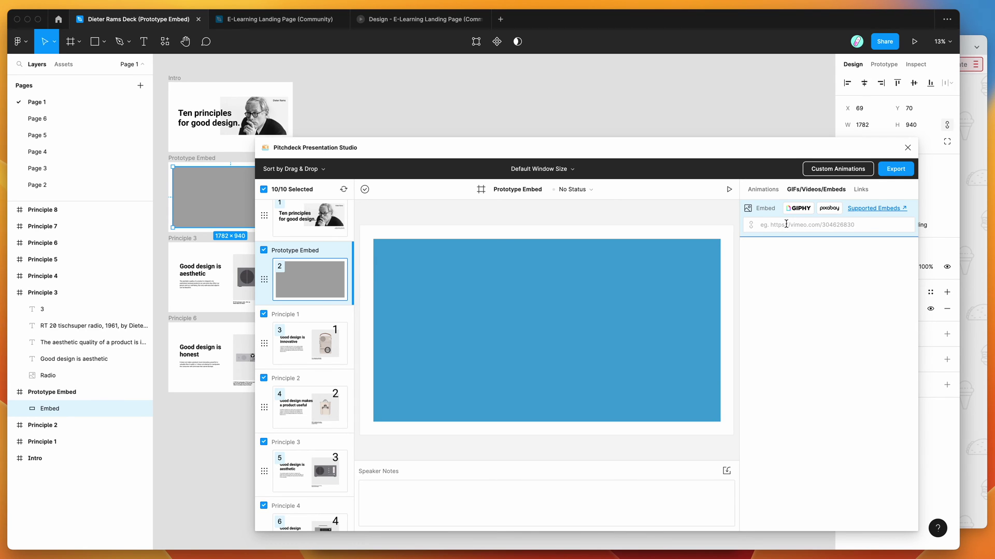
{"action": "left_click", "coordinate": [558, 292]}
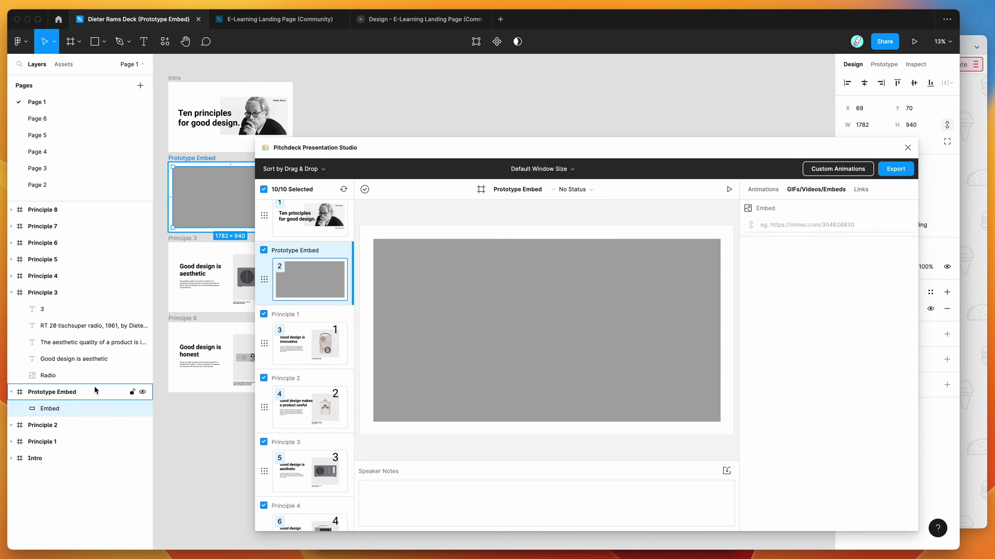
{"action": "left_click", "coordinate": [60, 409]}
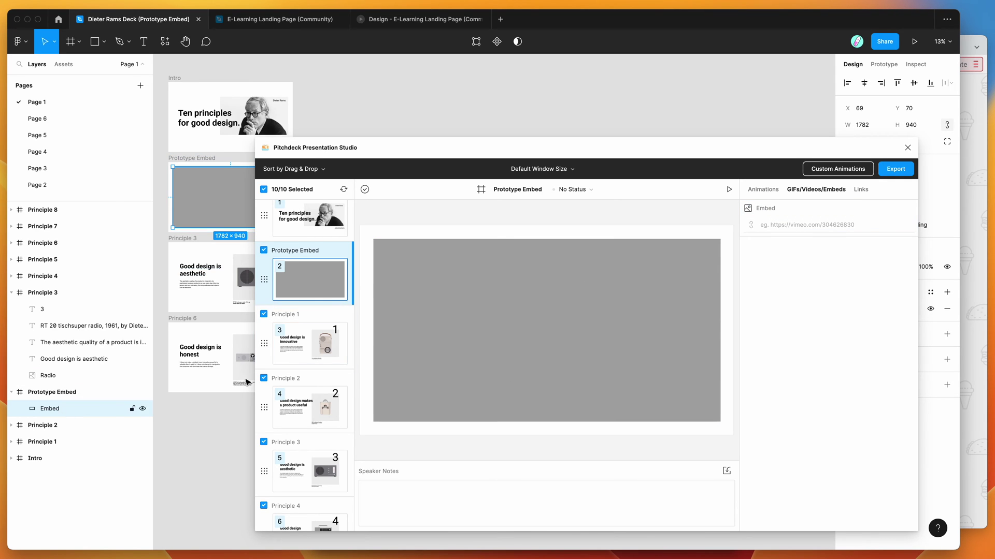
Step: Paste the landing-page prototype link as the Embed URL and confirm it
{"action": "left_click", "coordinate": [784, 226]}
{"action": "left_click", "coordinate": [789, 225]}
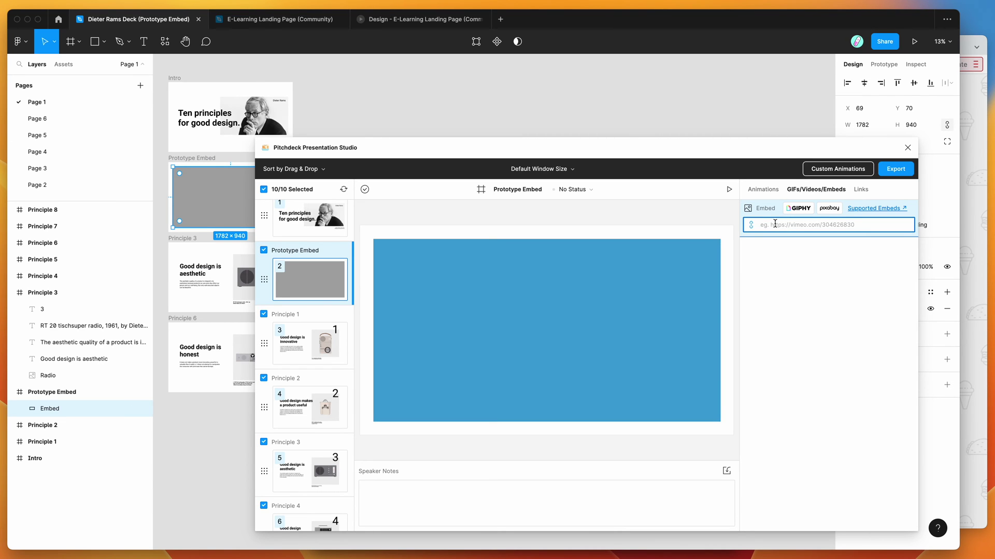
{"action": "key", "text": "super+v"}
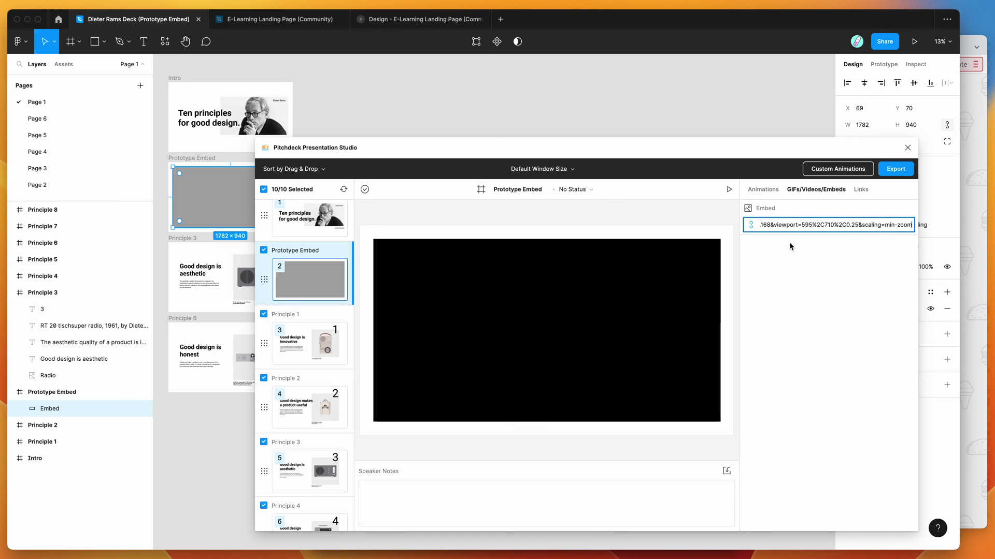
{"action": "left_click", "coordinate": [794, 248]}
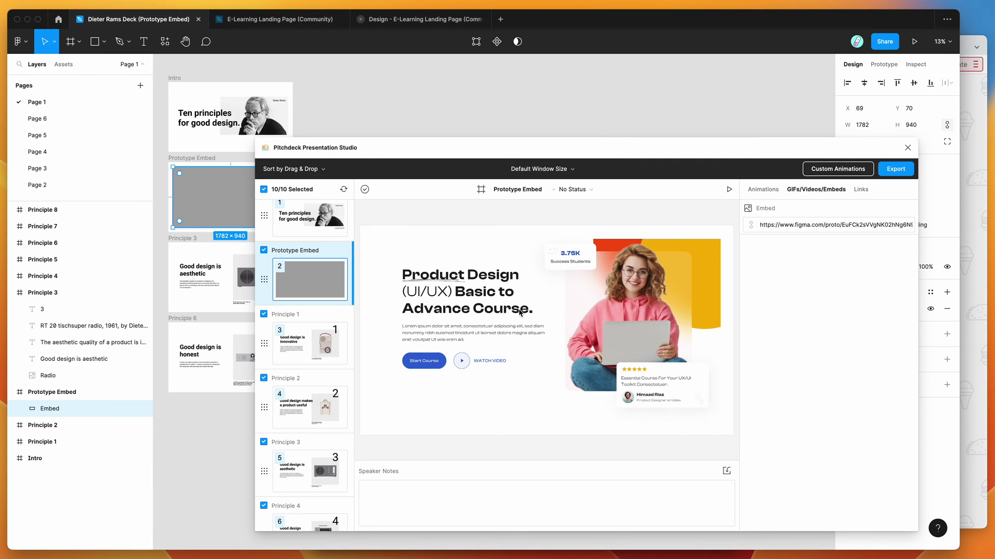
Step: Scroll the embedded prototype preview down to the footer and back up
{"action": "scroll", "coordinate": [520, 312], "scroll_direction": "down", "scroll_amount": 5}
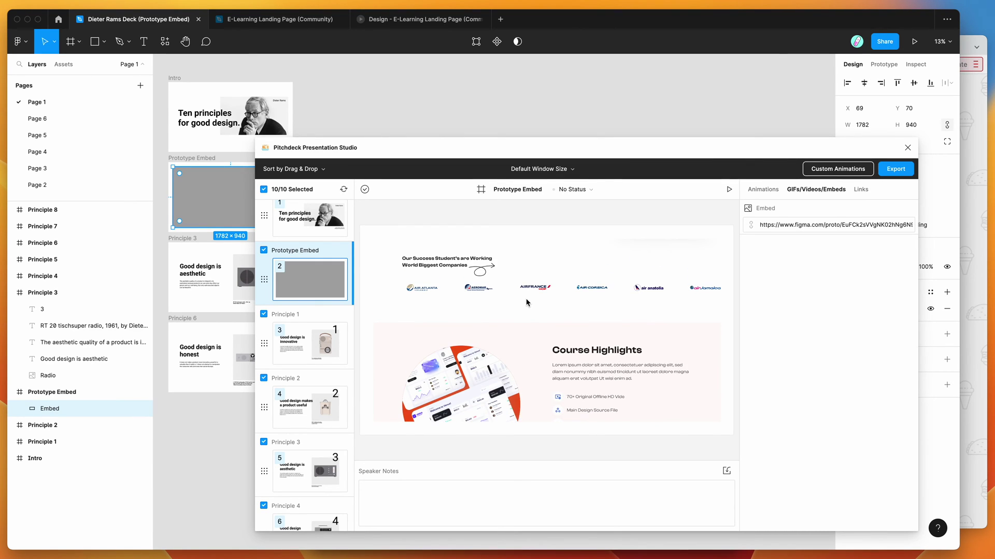
{"action": "scroll", "coordinate": [524, 306], "scroll_direction": "down", "scroll_amount": 5}
{"action": "scroll", "coordinate": [524, 305], "scroll_direction": "down", "scroll_amount": 5}
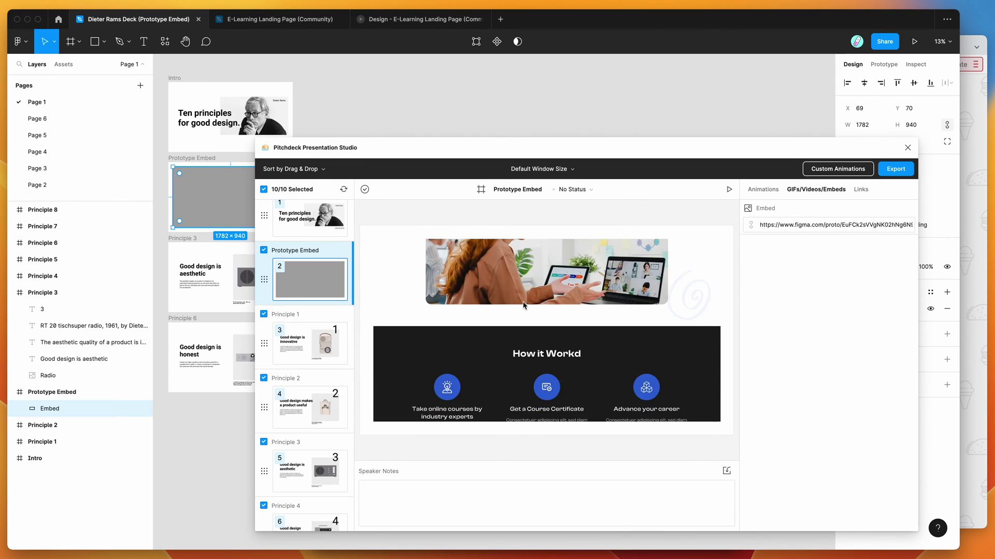
{"action": "scroll", "coordinate": [510, 352], "scroll_direction": "down", "scroll_amount": 5}
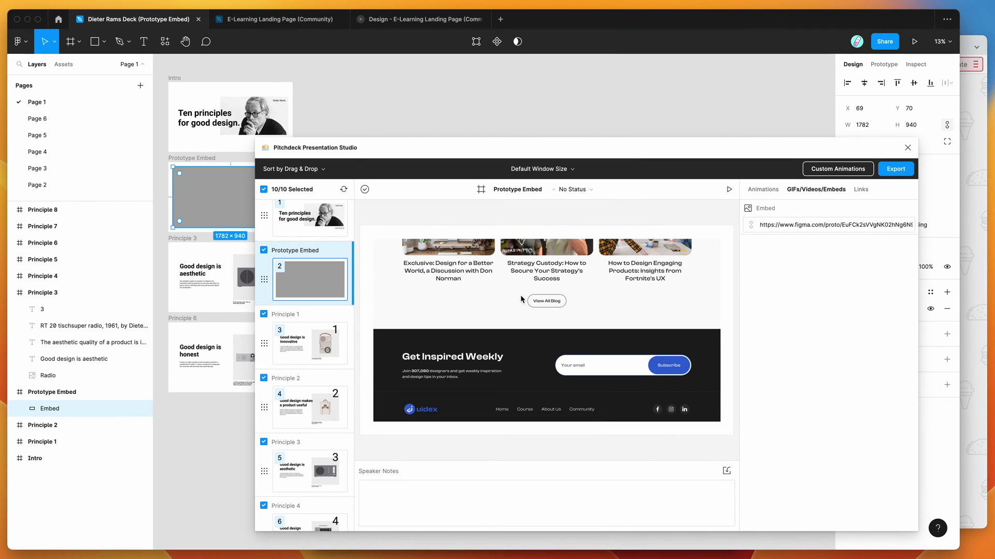
{"action": "scroll", "coordinate": [510, 306], "scroll_direction": "up", "scroll_amount": 6}
{"action": "scroll", "coordinate": [522, 299], "scroll_direction": "up", "scroll_amount": 3}
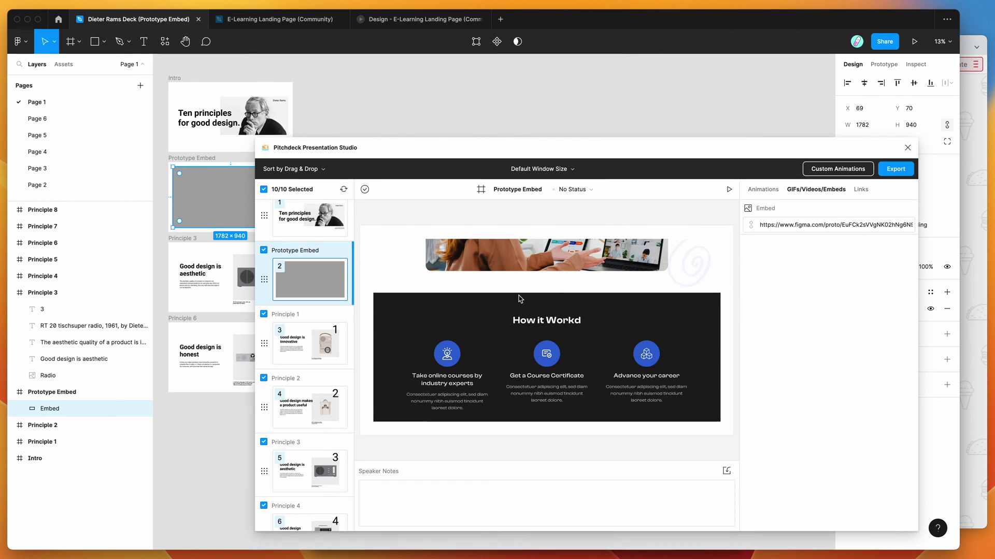
{"action": "scroll", "coordinate": [506, 303], "scroll_direction": "up", "scroll_amount": 5}
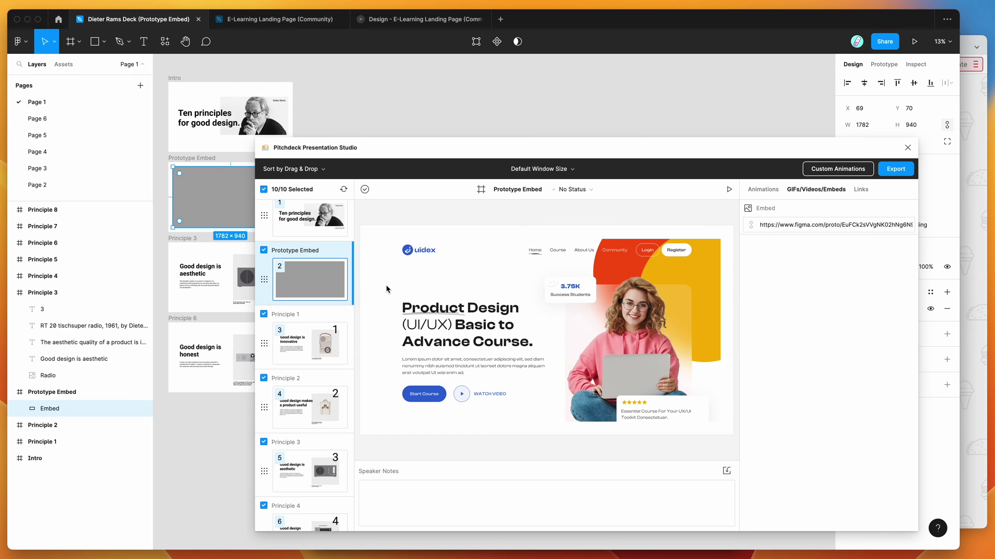
Step: Copy the full prototype URL from the Embed URL field
{"action": "left_click", "coordinate": [803, 225]}
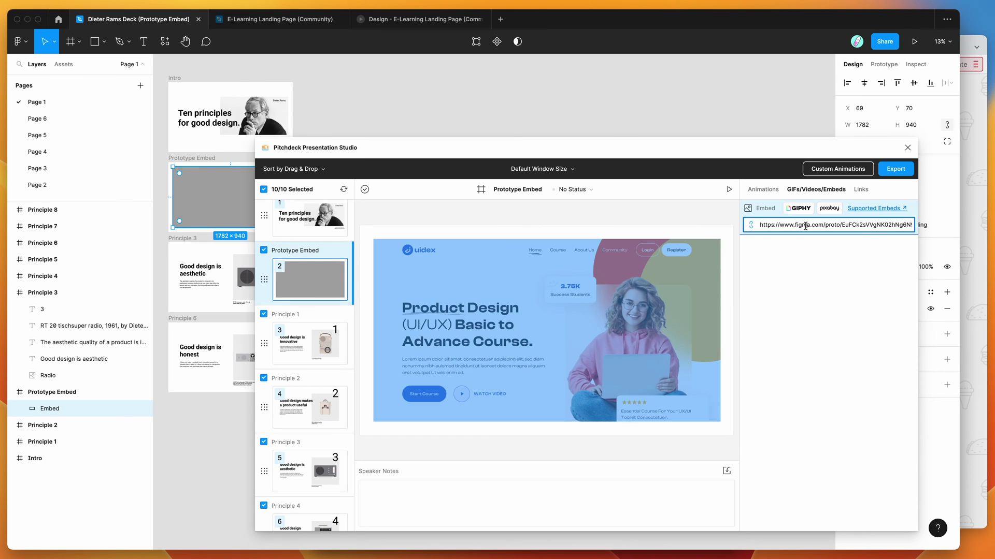
{"action": "key", "text": "super+a"}
{"action": "key", "text": "super+c"}
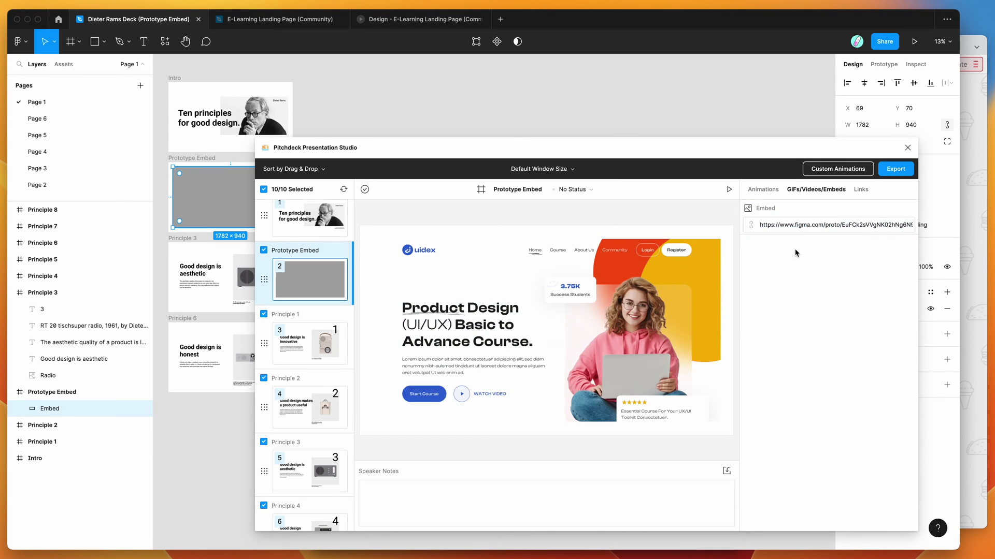
Step: Paste the prototype URL into Principle 1's image group embed and scroll its preview
{"action": "scroll", "coordinate": [316, 223], "scroll_direction": "up", "scroll_amount": 2}
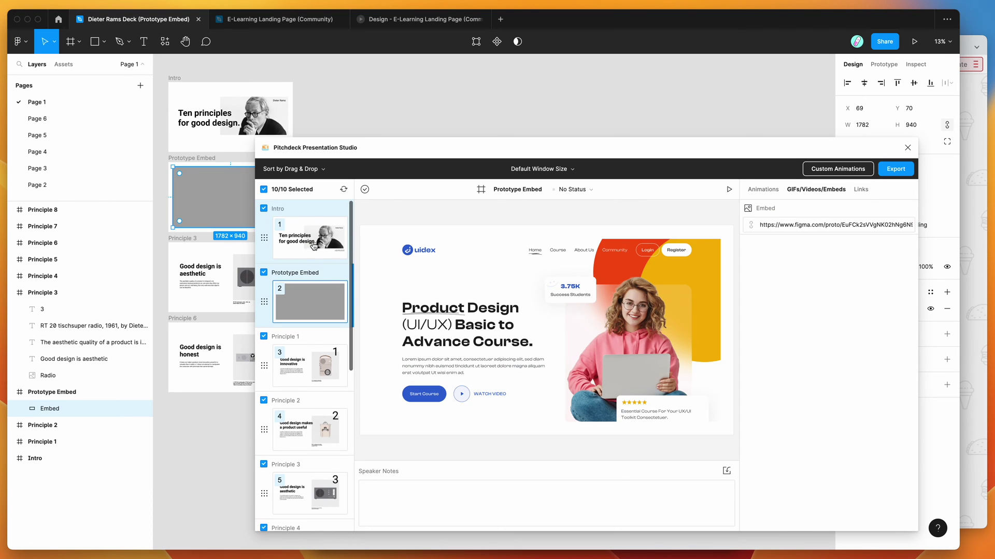
{"action": "left_click", "coordinate": [309, 366]}
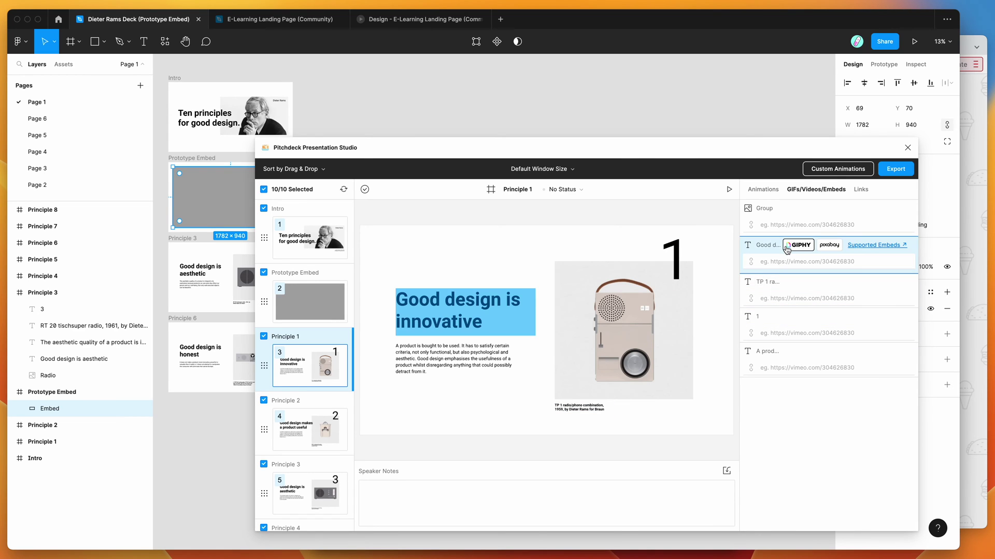
{"action": "left_click", "coordinate": [781, 223]}
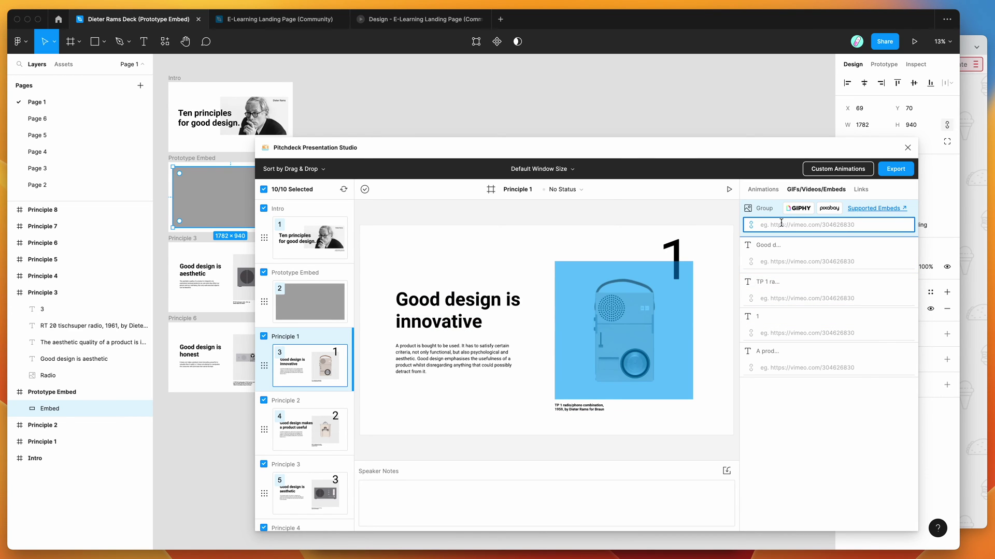
{"action": "key", "text": "super+v"}
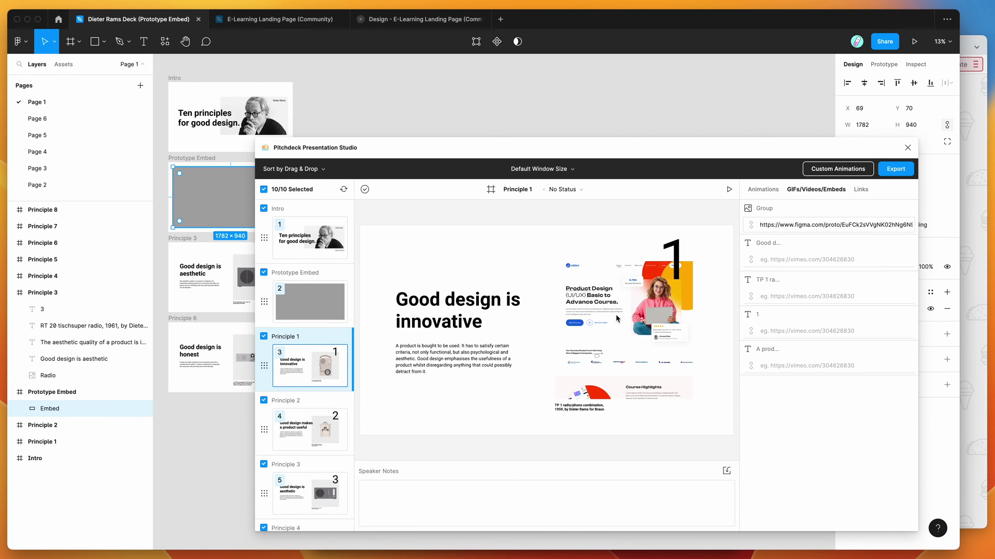
{"action": "scroll", "coordinate": [616, 318], "scroll_direction": "down", "scroll_amount": 5}
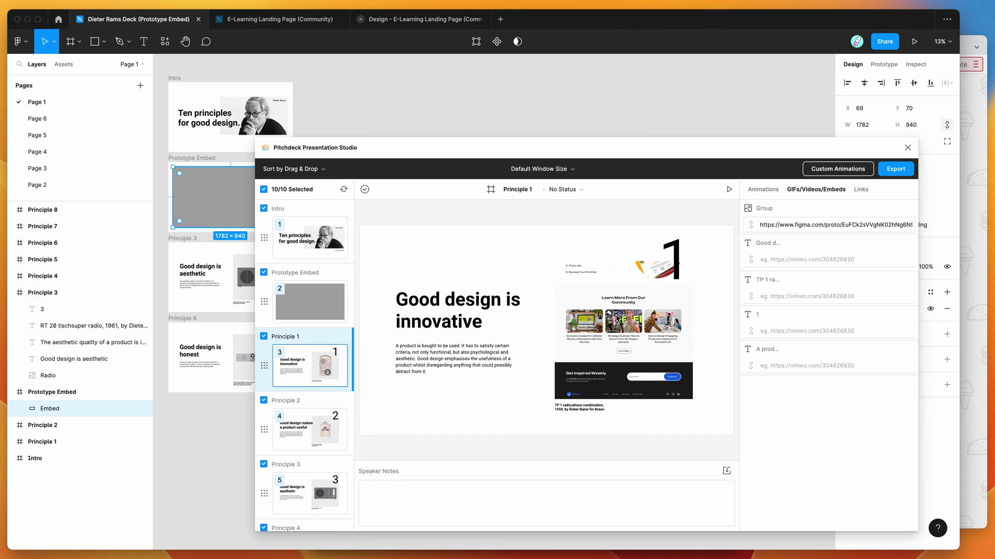
{"action": "scroll", "coordinate": [583, 352], "scroll_direction": "up", "scroll_amount": 8}
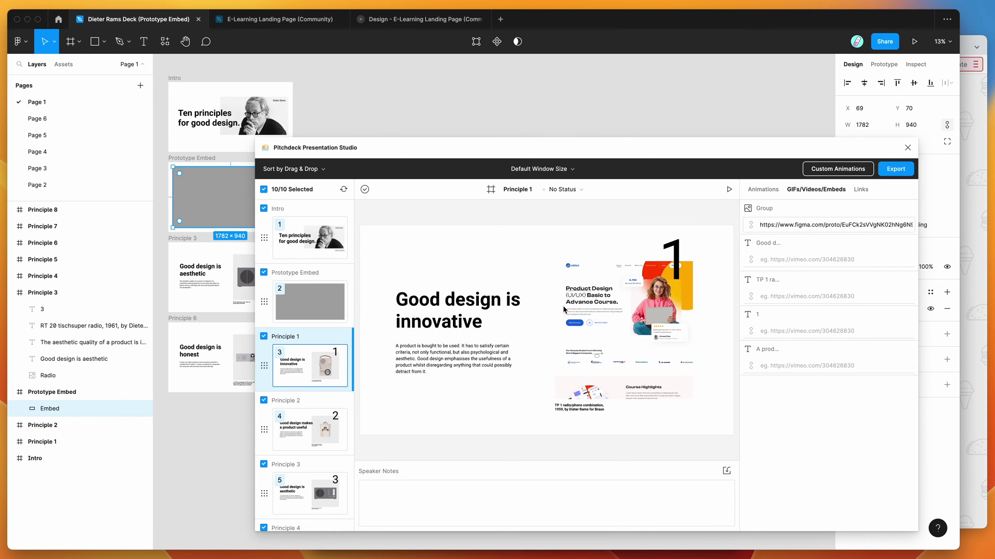
Step: Select the group's embed URL, then go back to the Prototype Embed slide
{"action": "left_click", "coordinate": [792, 226]}
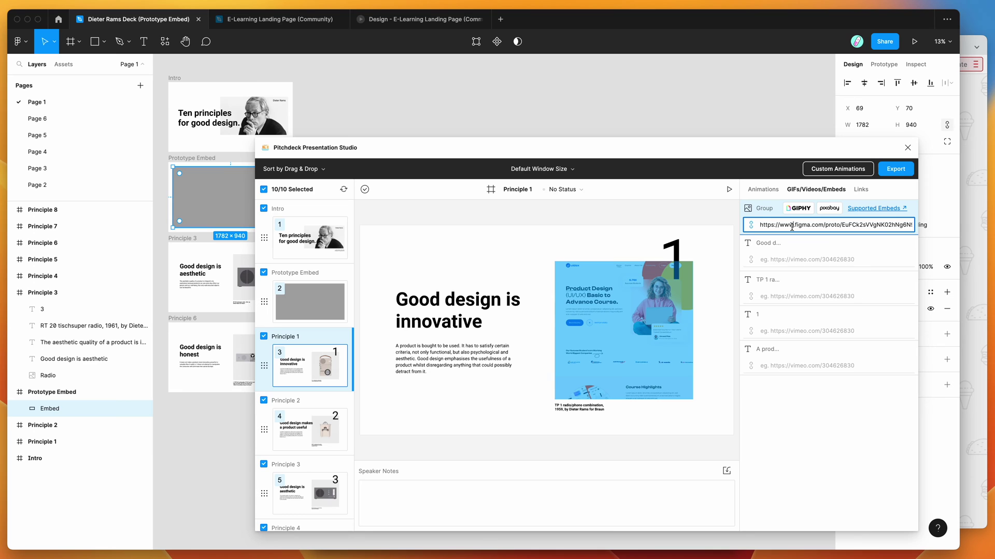
{"action": "key", "text": "super+a"}
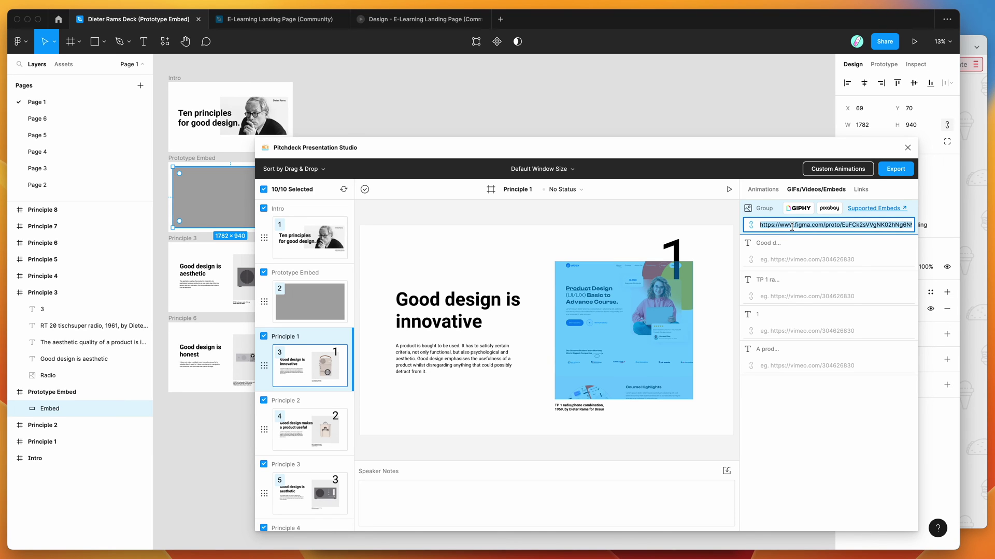
{"action": "left_click", "coordinate": [317, 293]}
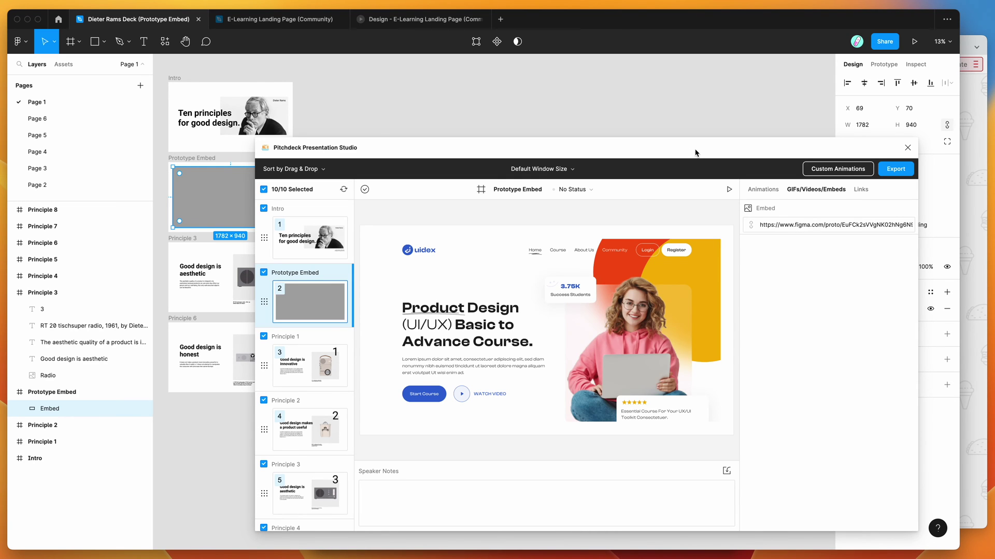
Step: Publish the deck as a Pitchdeck web presentation and copy its passwordless auto-login URL
{"action": "left_click", "coordinate": [893, 171]}
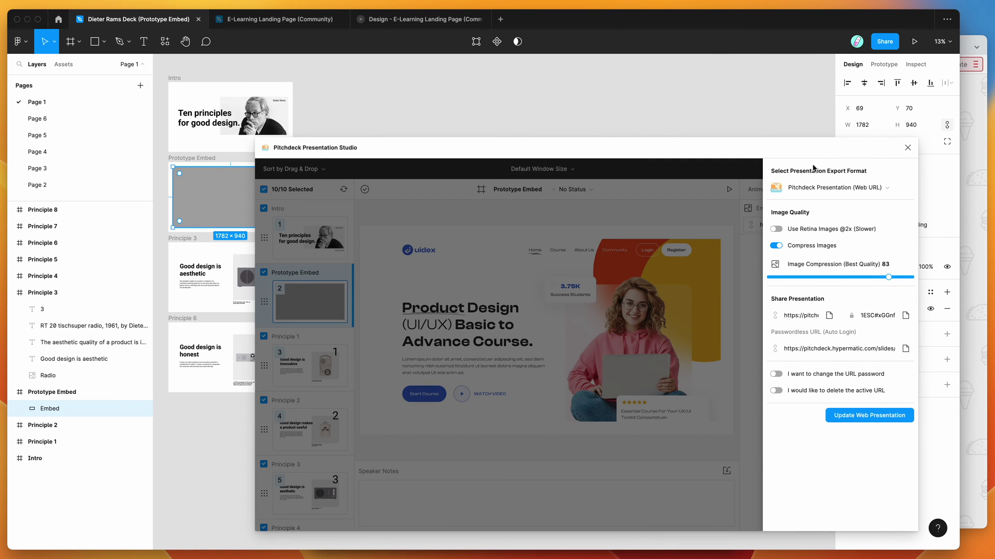
{"action": "left_click", "coordinate": [821, 189]}
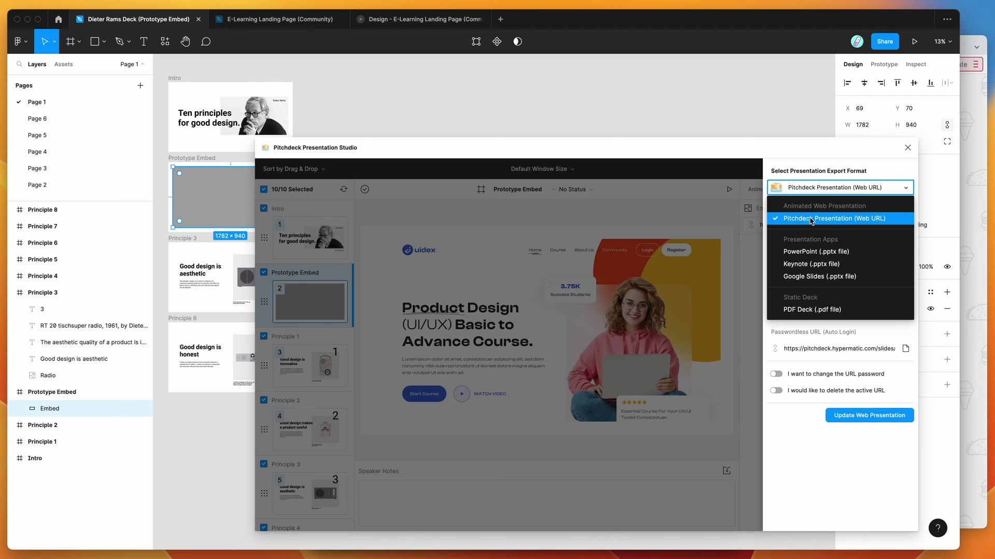
{"action": "left_click", "coordinate": [807, 220]}
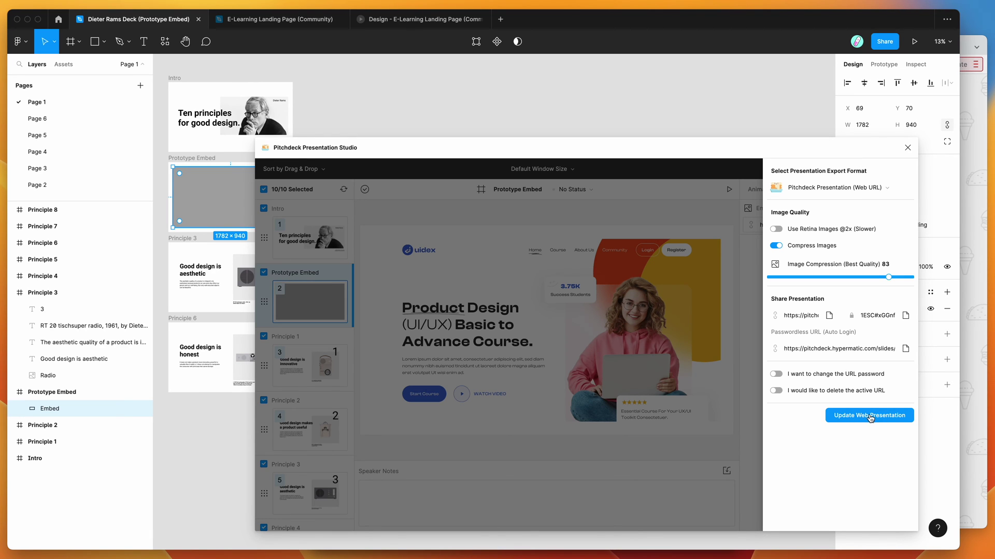
{"action": "left_click", "coordinate": [860, 419]}
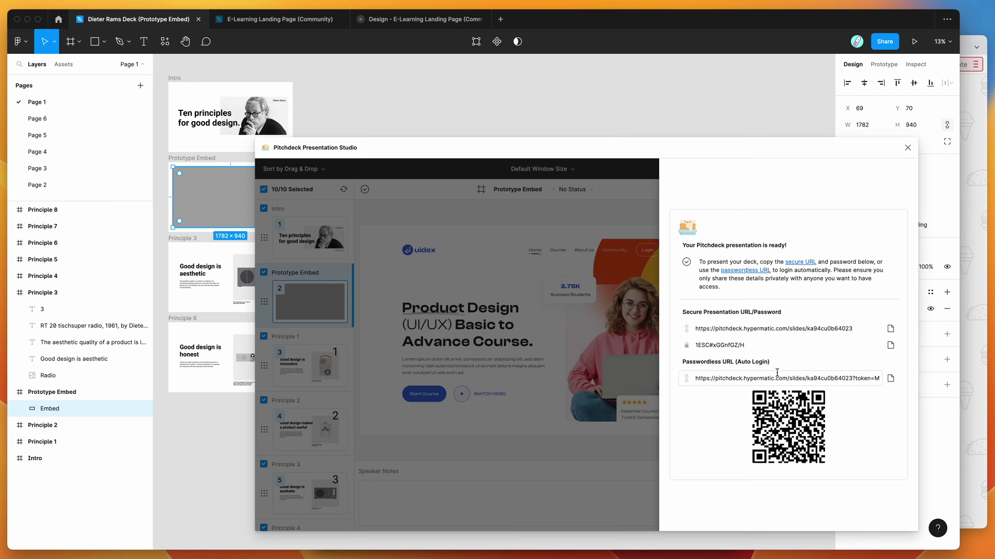
{"action": "left_click", "coordinate": [890, 380]}
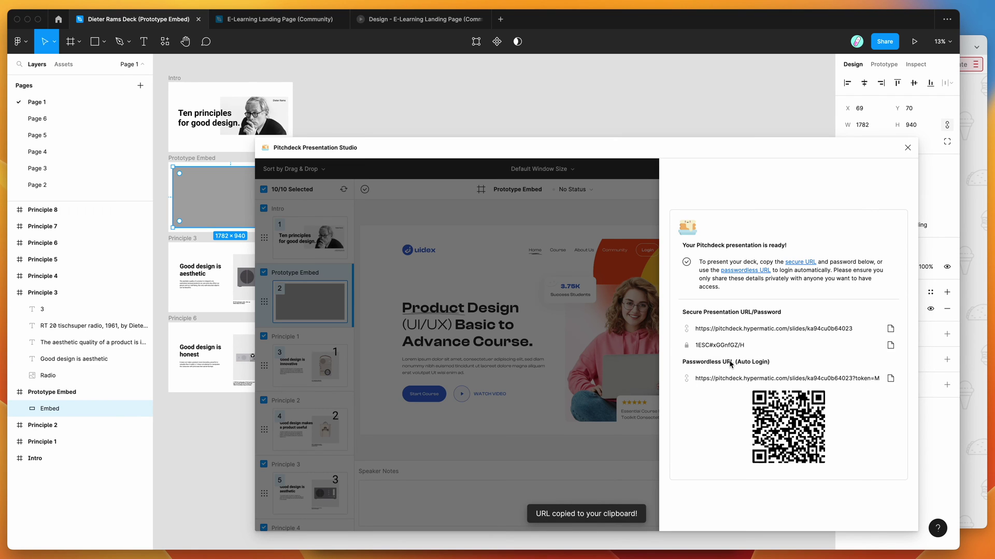
{"action": "left_click", "coordinate": [892, 380]}
Step: Load the copied presentation link in the browser
{"action": "left_click", "coordinate": [971, 364]}
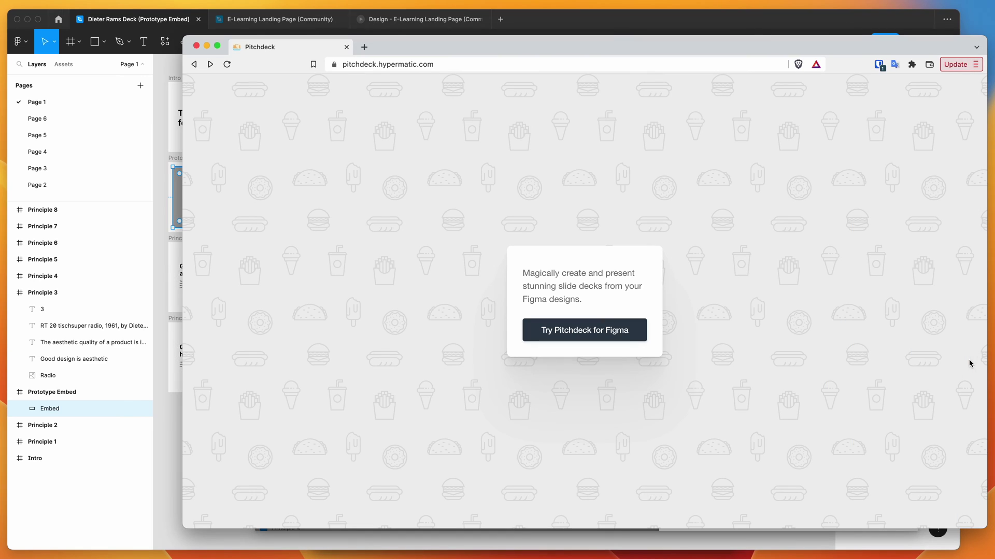
{"action": "left_click", "coordinate": [512, 63]}
{"action": "key", "text": "super+v"}
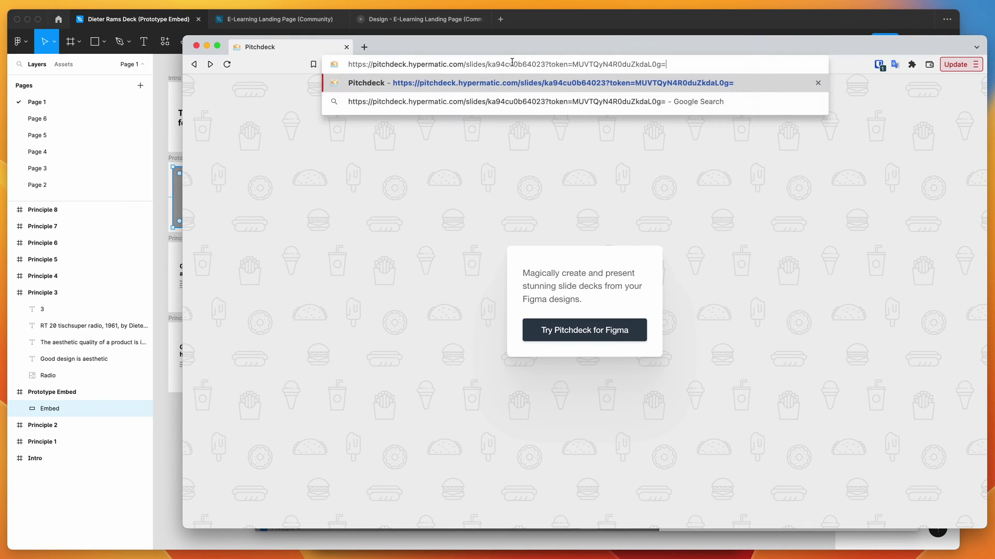
{"action": "key", "text": "Return"}
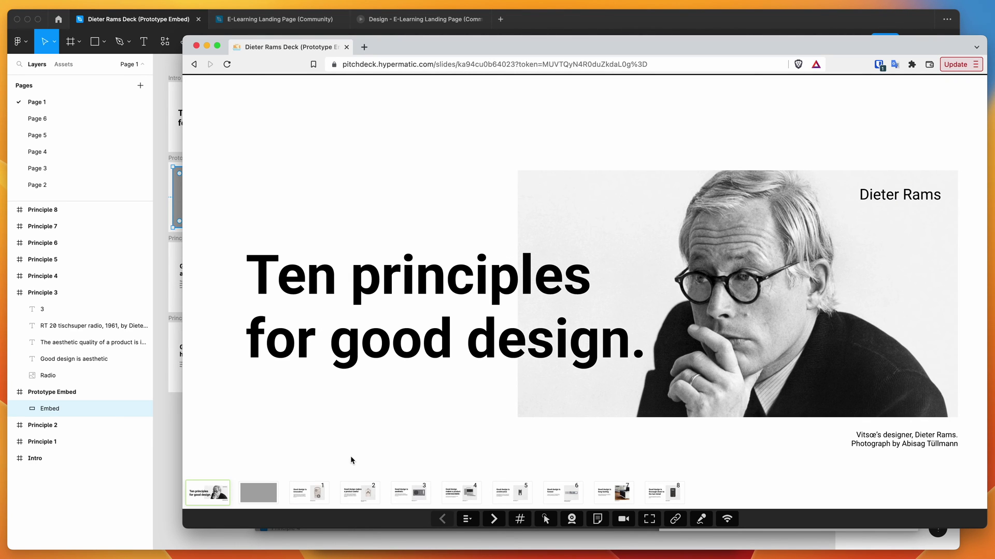
Step: Jump to slides 3 and 5, then to slide 2 with the embedded prototype
{"action": "left_click", "coordinate": [405, 493]}
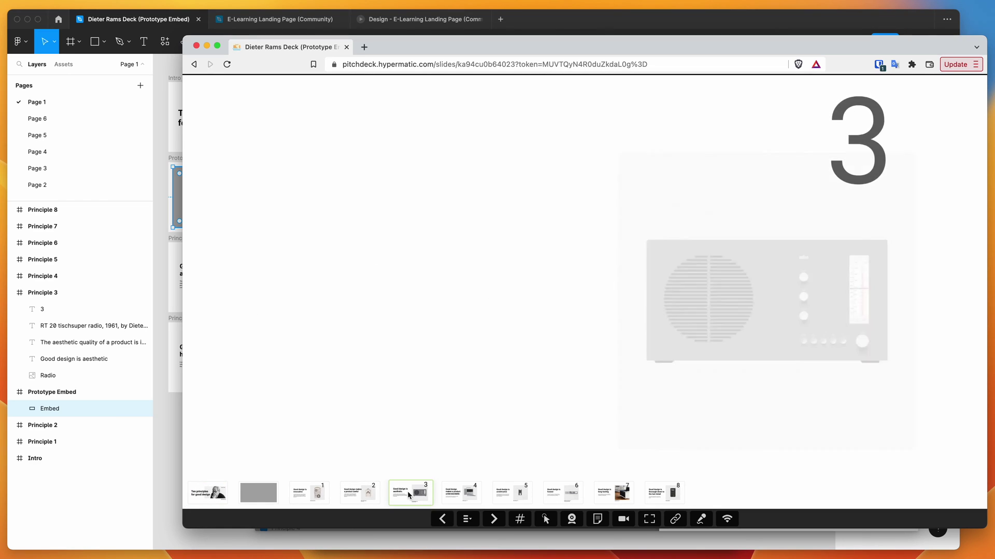
{"action": "left_click", "coordinate": [513, 495]}
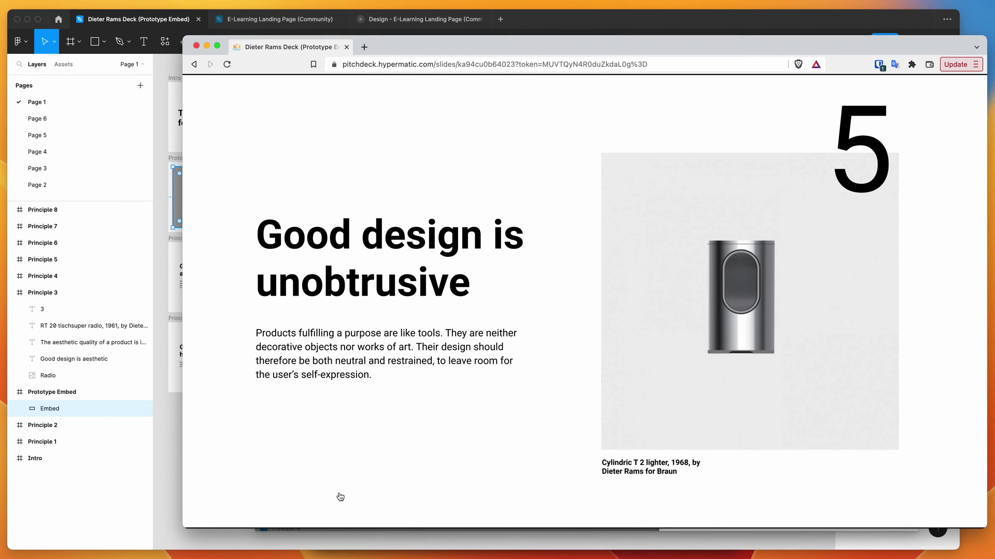
{"action": "mouse_move", "coordinate": [338, 497]}
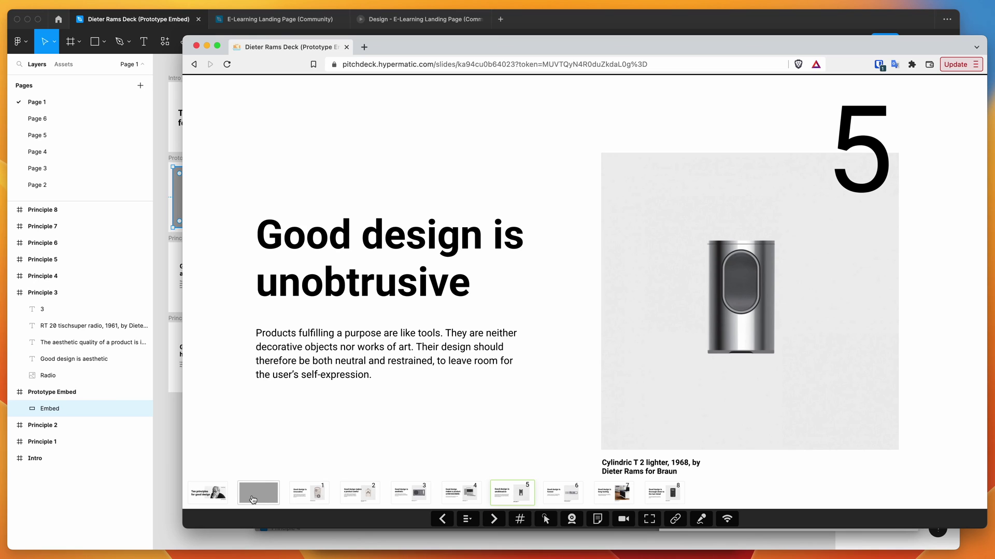
{"action": "left_click", "coordinate": [253, 499]}
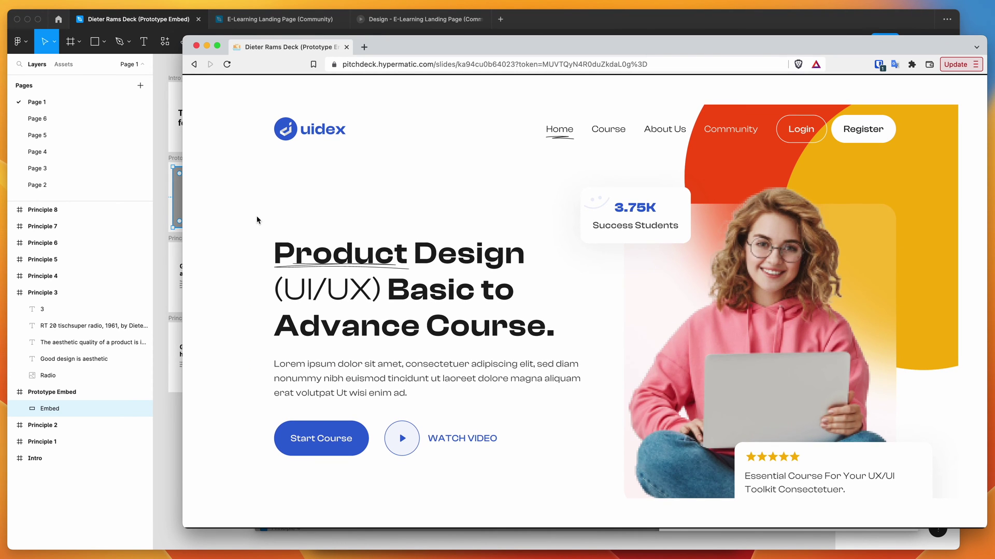
Step: Scroll the slide 2 embedded landing page down to its How Our Course Help You video section and back up, then widen the presentation window
{"action": "scroll", "coordinate": [537, 173], "scroll_direction": "down", "scroll_amount": 10}
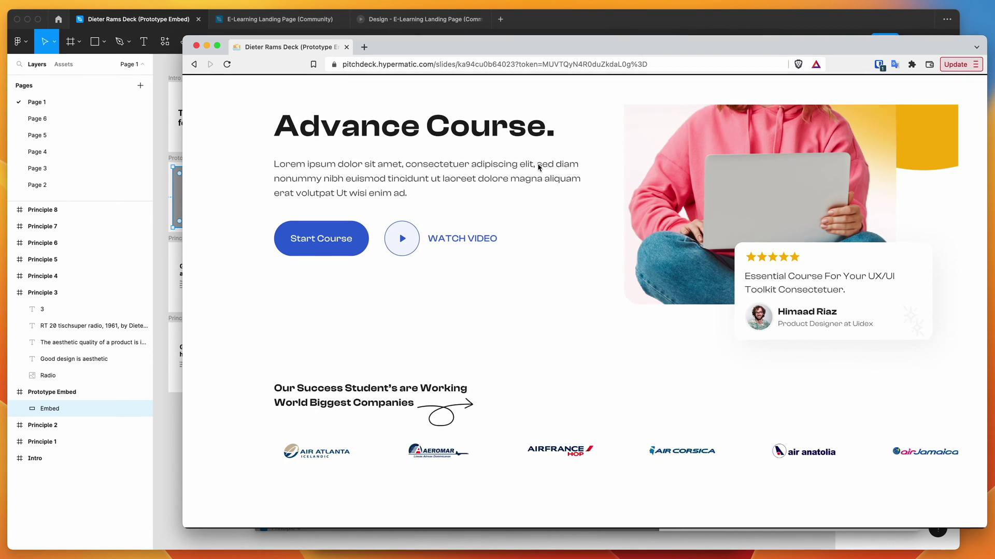
{"action": "scroll", "coordinate": [537, 168], "scroll_direction": "down", "scroll_amount": 10}
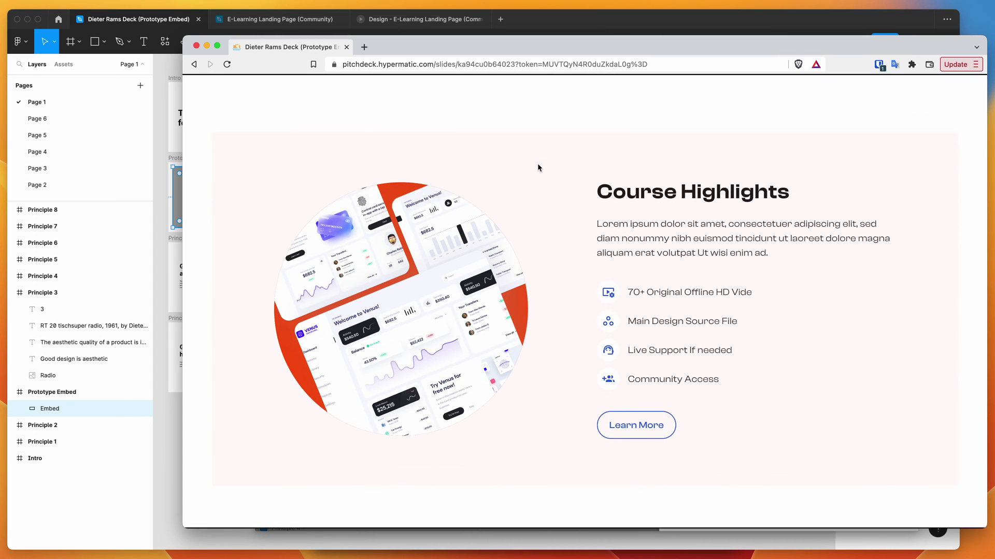
{"action": "scroll", "coordinate": [538, 167], "scroll_direction": "down", "scroll_amount": 7}
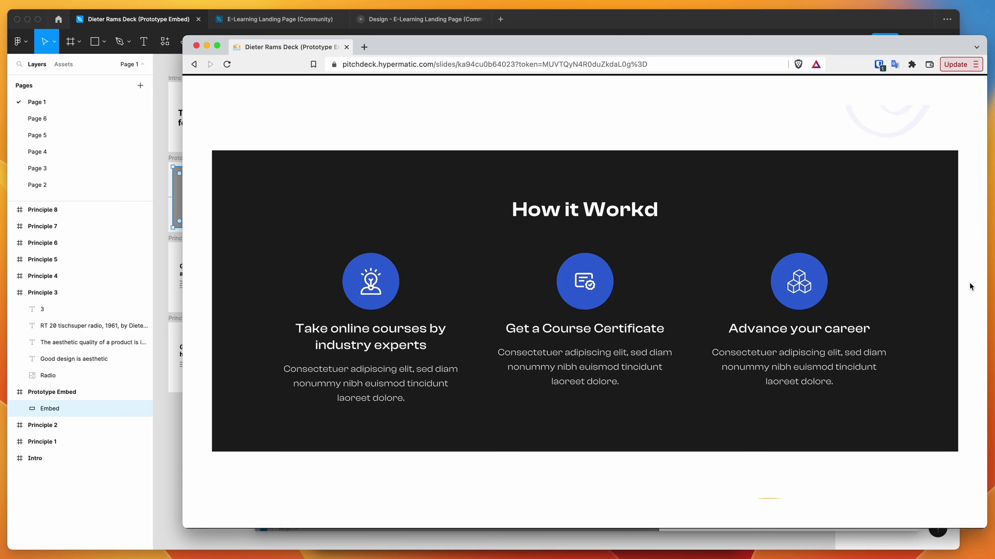
{"action": "scroll", "coordinate": [851, 272], "scroll_direction": "up", "scroll_amount": 4}
{"action": "scroll", "coordinate": [851, 271], "scroll_direction": "up", "scroll_amount": 6}
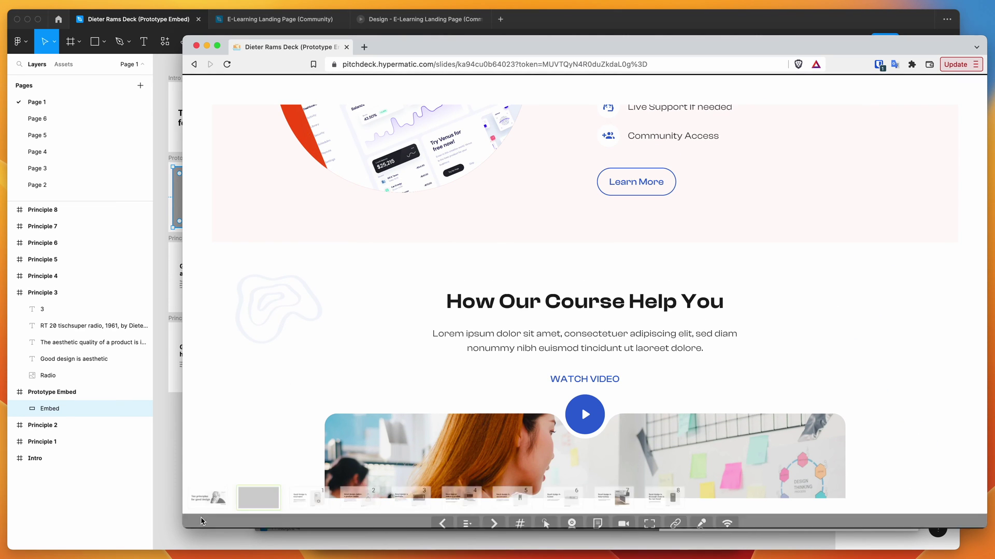
{"action": "left_click_drag", "start_coordinate": [185, 529], "coordinate": [382, 523]}
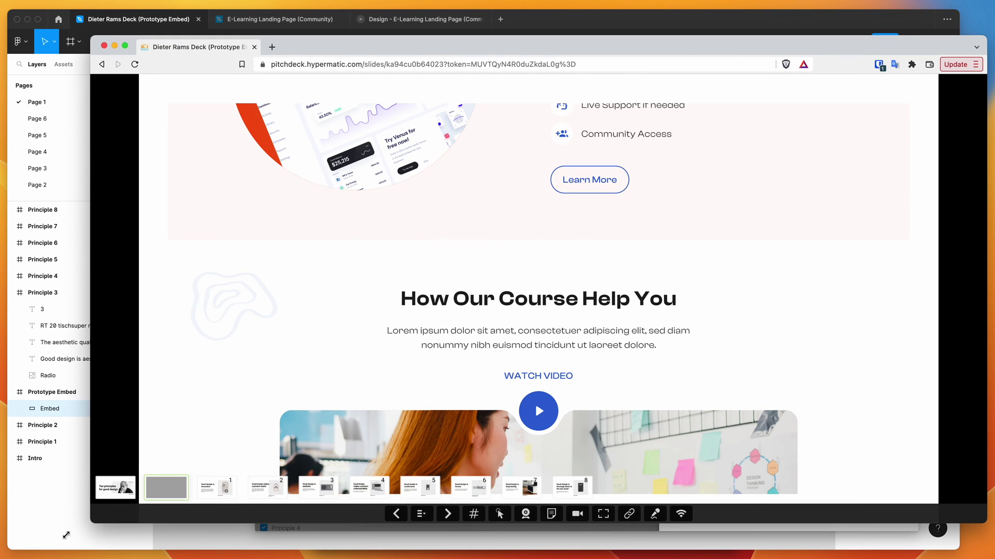
Step: Enlarge and then shrink the presentation window, scrolling the embedded landing page to test it
{"action": "left_click_drag", "start_coordinate": [66, 536], "coordinate": [33, 545]}
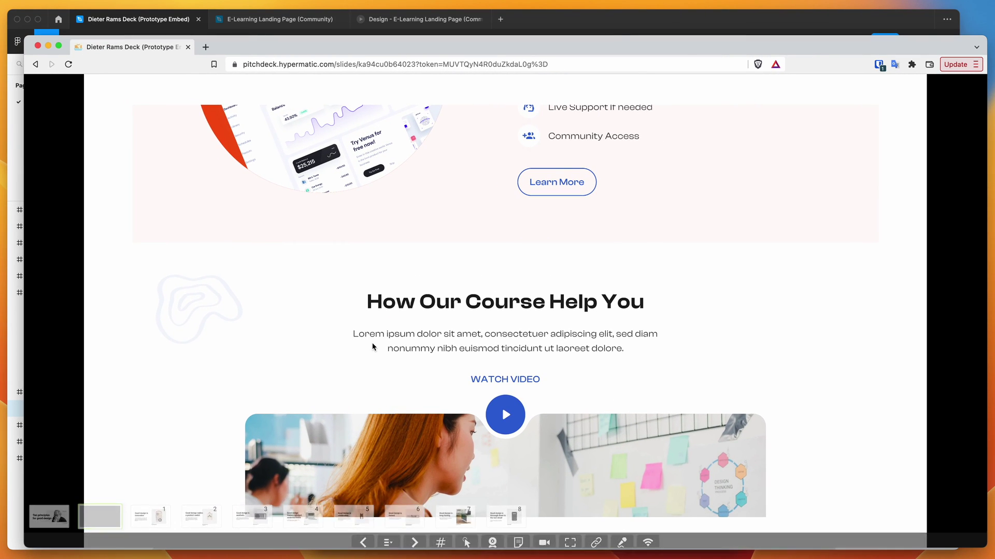
{"action": "scroll", "coordinate": [215, 222], "scroll_direction": "down", "scroll_amount": 1}
{"action": "scroll", "coordinate": [275, 243], "scroll_direction": "up", "scroll_amount": 3}
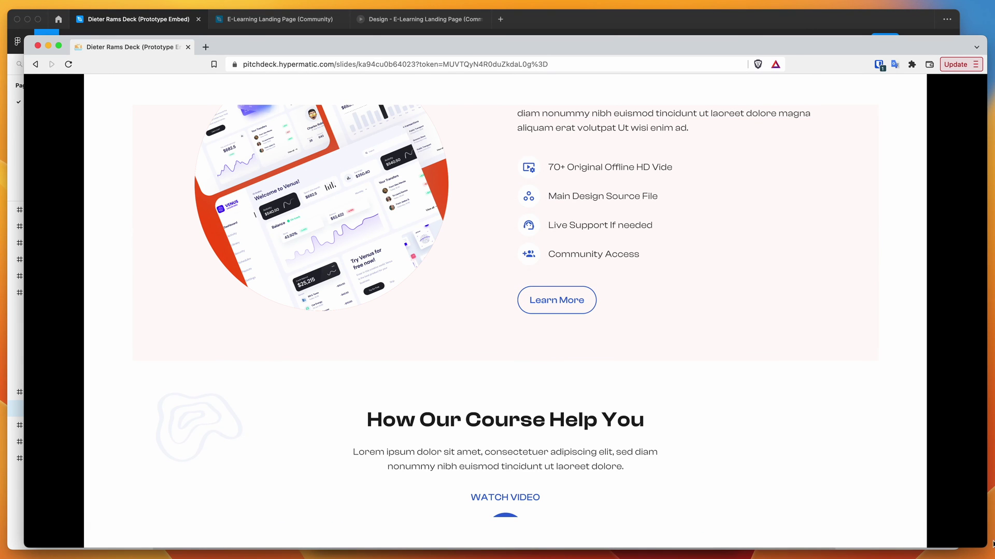
{"action": "left_click_drag", "start_coordinate": [992, 544], "coordinate": [778, 493]}
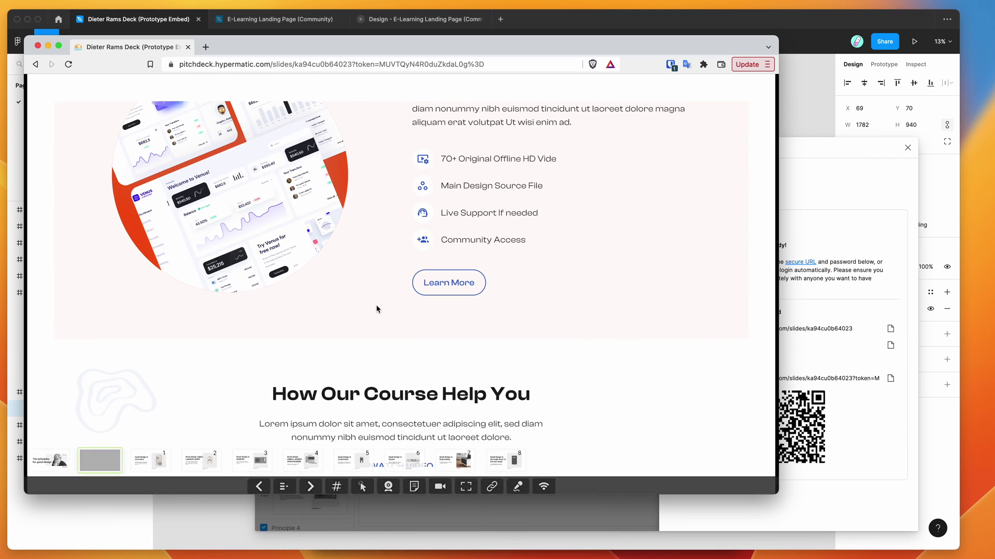
{"action": "scroll", "coordinate": [378, 306], "scroll_direction": "up", "scroll_amount": 15}
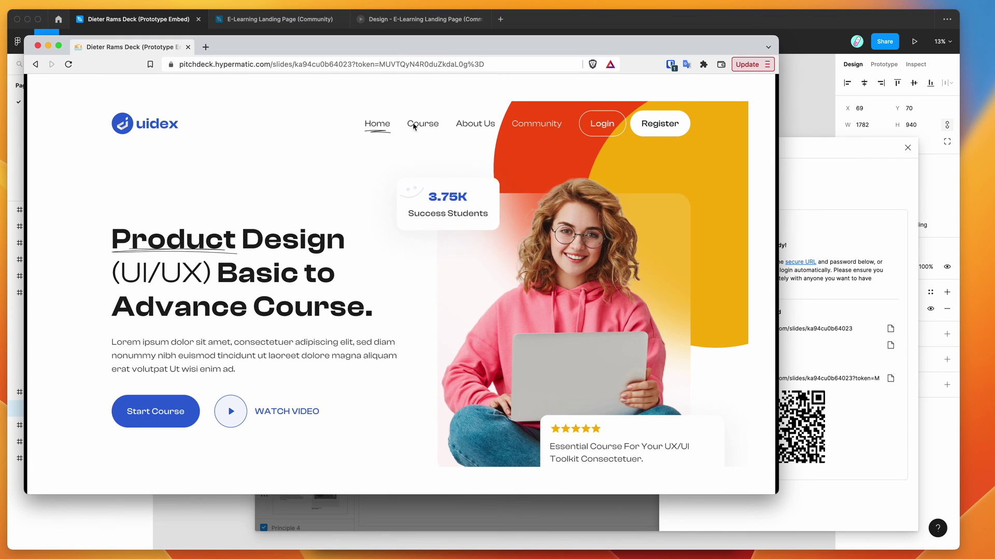
{"action": "scroll", "coordinate": [317, 257], "scroll_direction": "down", "scroll_amount": 3}
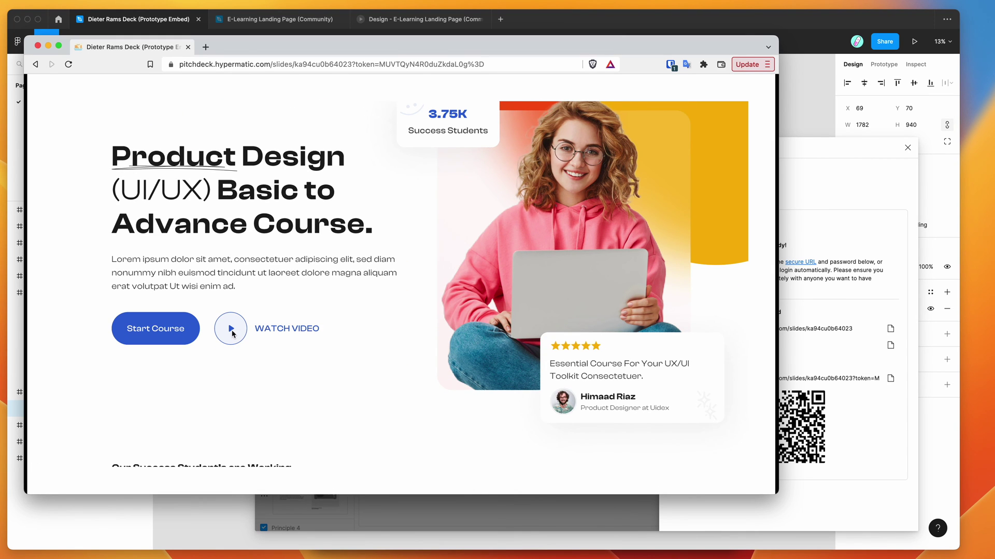
Step: Move the presentation aside and return Figma to the E-Learning Landing Page file
{"action": "left_click_drag", "start_coordinate": [528, 45], "coordinate": [734, 76]}
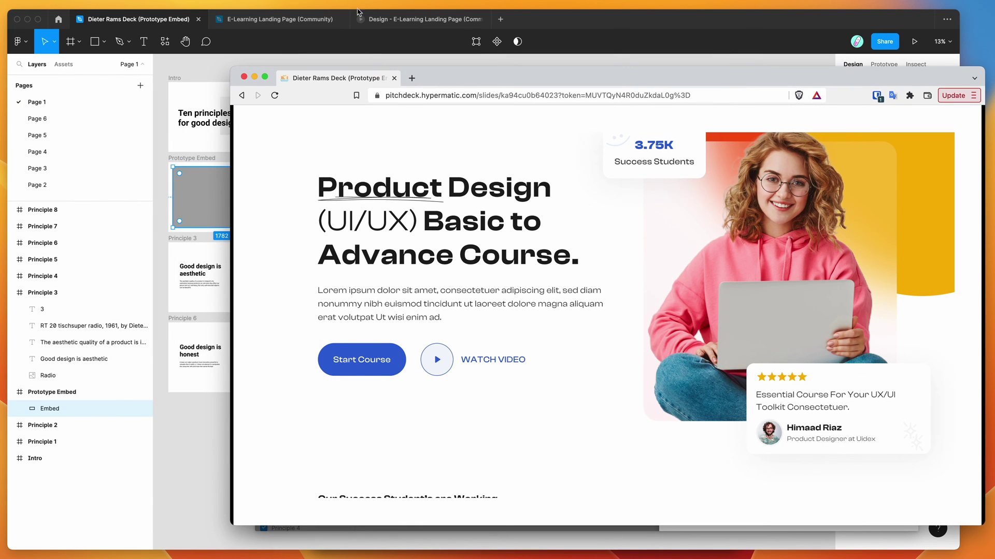
{"action": "left_click", "coordinate": [276, 22]}
{"action": "left_click", "coordinate": [277, 22]}
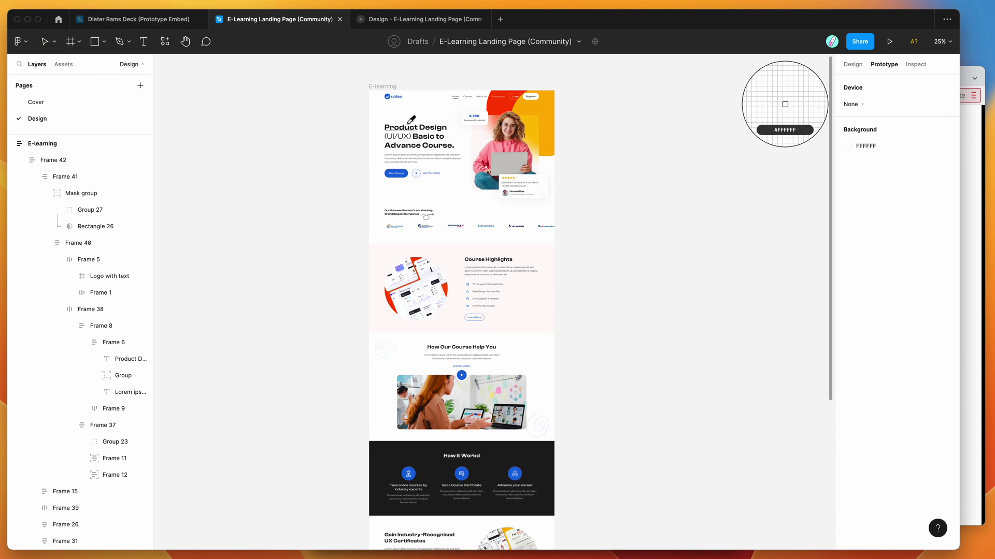
Step: At 100% zoom, open the Course Highlights text and replace the missing Clash Display Regular font with Arial
{"action": "left_click", "coordinate": [45, 41]}
{"action": "scroll", "coordinate": [442, 128], "scroll_direction": "up", "scroll_amount": 1}
{"action": "key", "text": "shift+0"}
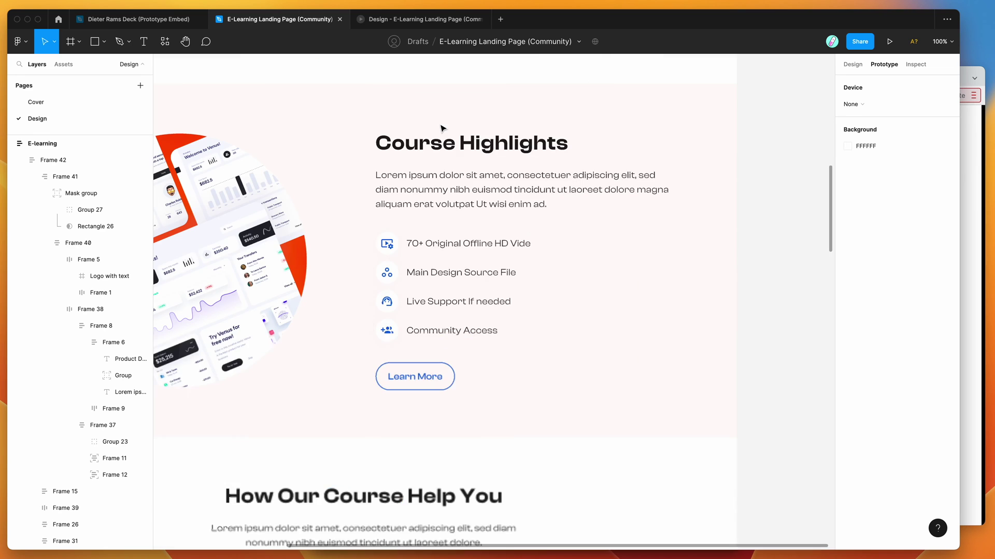
{"action": "left_click", "coordinate": [505, 176]}
{"action": "scroll", "coordinate": [482, 174], "scroll_direction": "left", "scroll_amount": 2}
{"action": "double_click", "coordinate": [472, 172]}
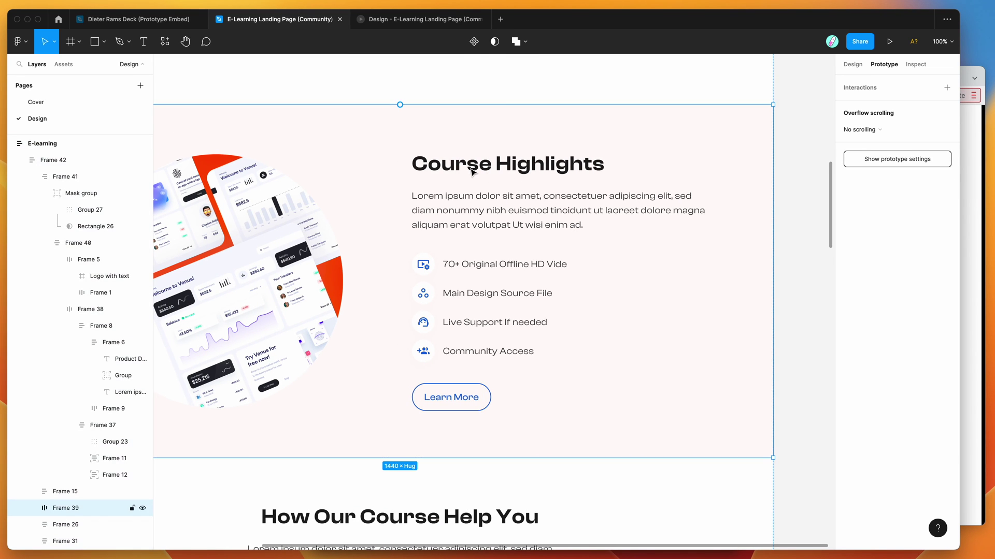
{"action": "double_click", "coordinate": [469, 171]}
{"action": "double_click", "coordinate": [461, 168]}
{"action": "double_click", "coordinate": [452, 165]}
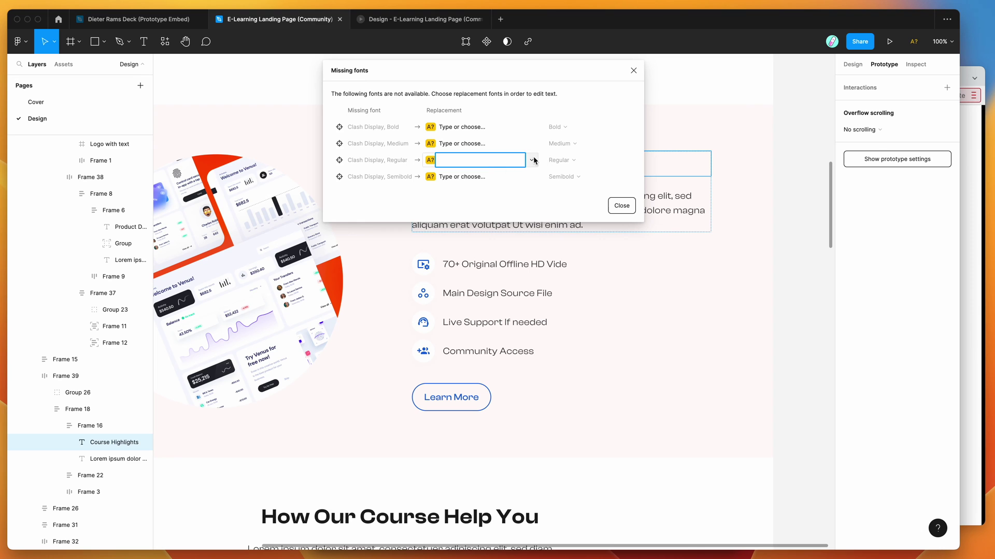
{"action": "key", "text": "Return"}
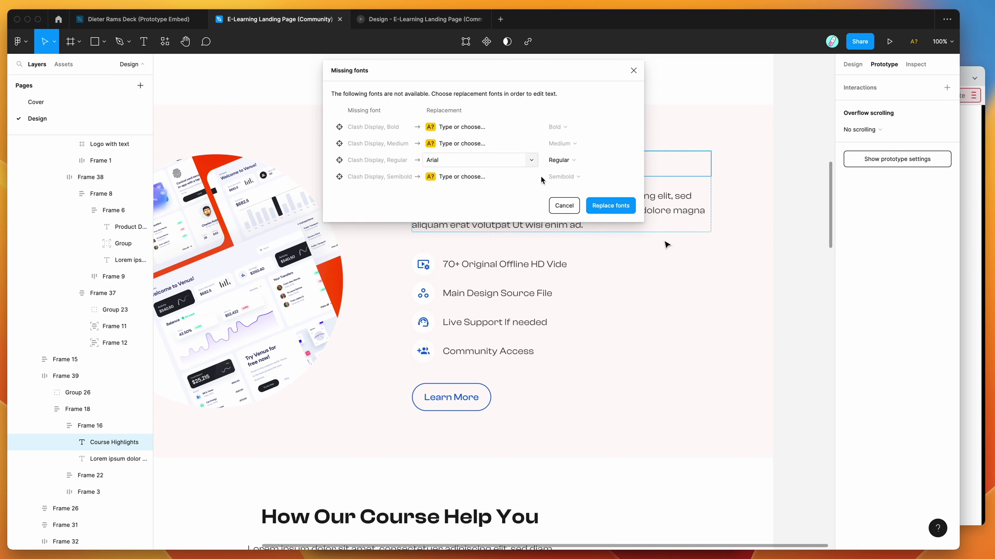
{"action": "left_click", "coordinate": [604, 206]}
Step: Replace the Lorem ipsum paragraph with 'Presentation Live Updates Here!'
{"action": "left_click", "coordinate": [559, 223]}
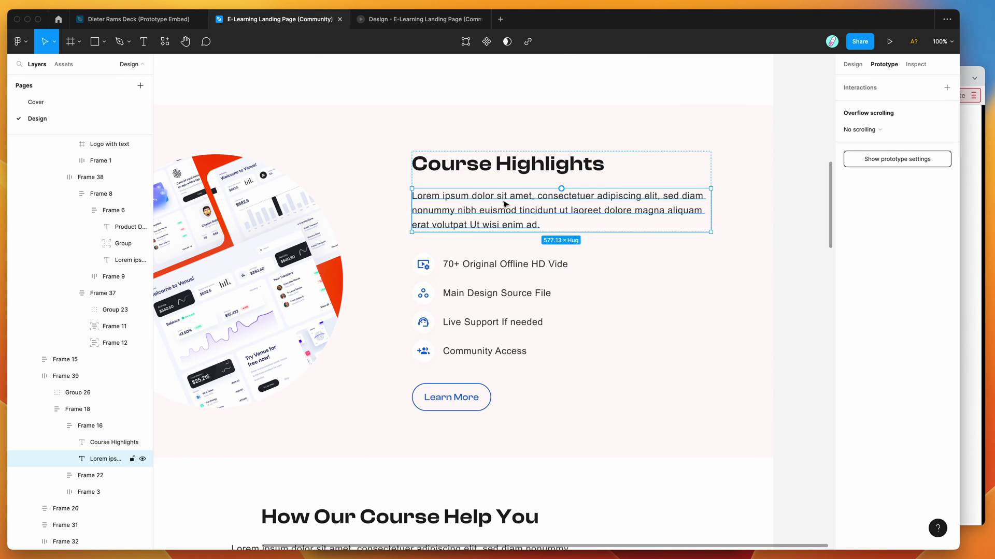
{"action": "double_click", "coordinate": [558, 223]}
{"action": "left_click", "coordinate": [559, 223]}
{"action": "left_click_drag", "start_coordinate": [559, 223], "coordinate": [410, 192]}
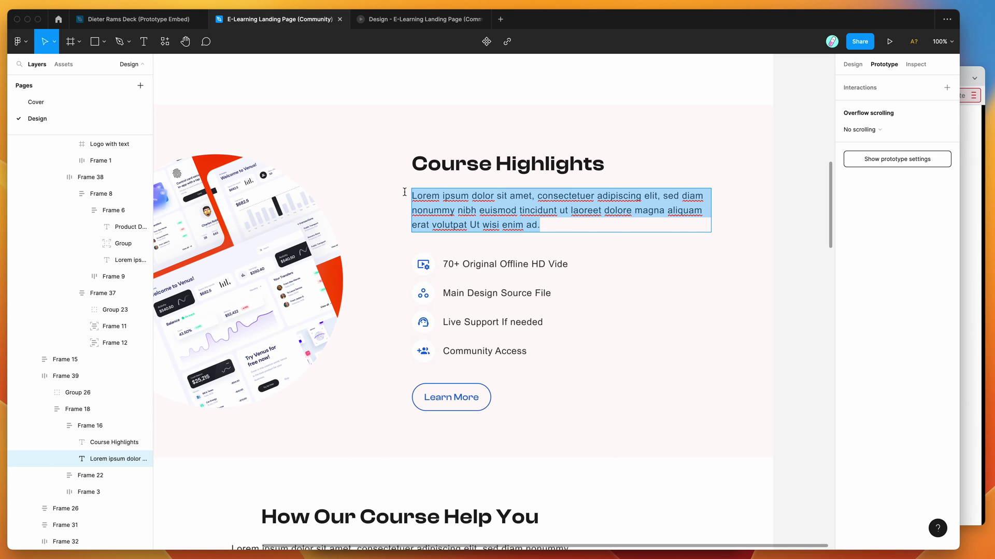
{"action": "type", "text": "Pre"}
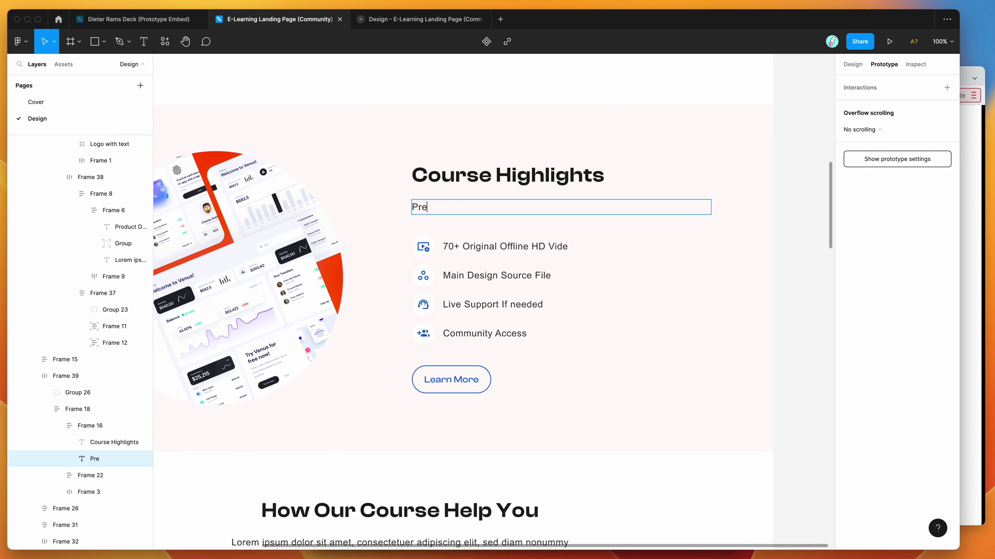
{"action": "type", "text": "sentation Live U"}
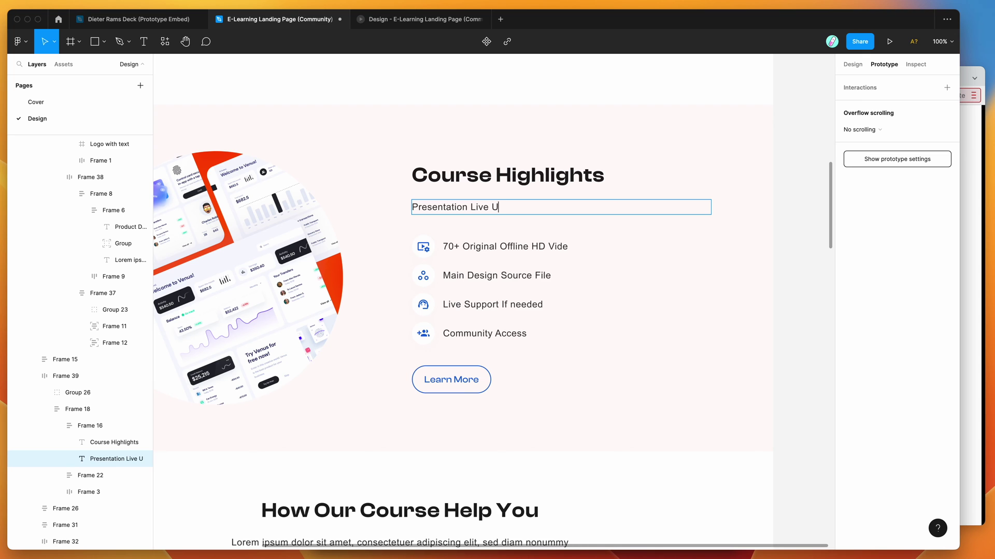
{"action": "type", "text": "pdates Here!"}
{"action": "left_click", "coordinate": [972, 251]}
Step: Arrange the Figma design and the live presentation side by side
{"action": "scroll", "coordinate": [759, 263], "scroll_direction": "down", "scroll_amount": 10}
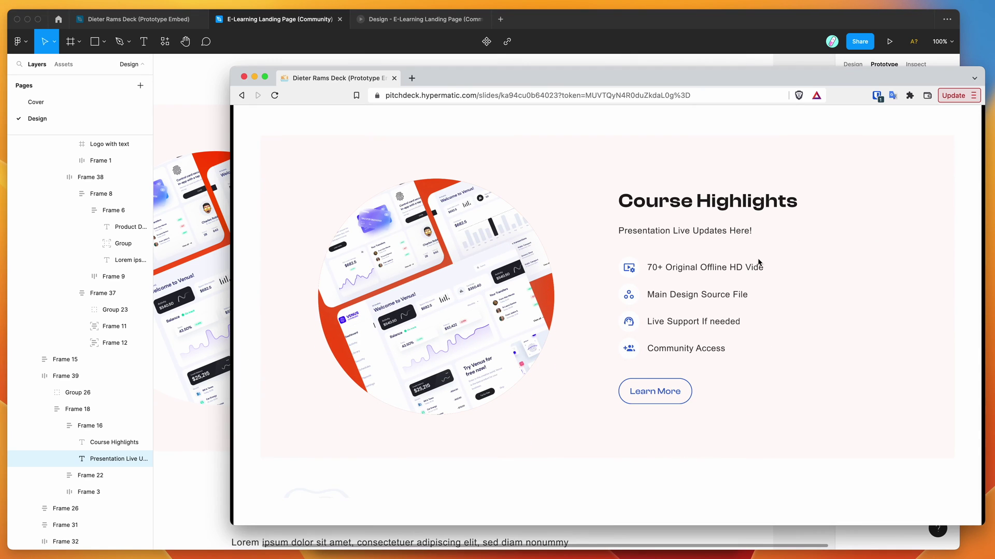
{"action": "left_click", "coordinate": [641, 36]}
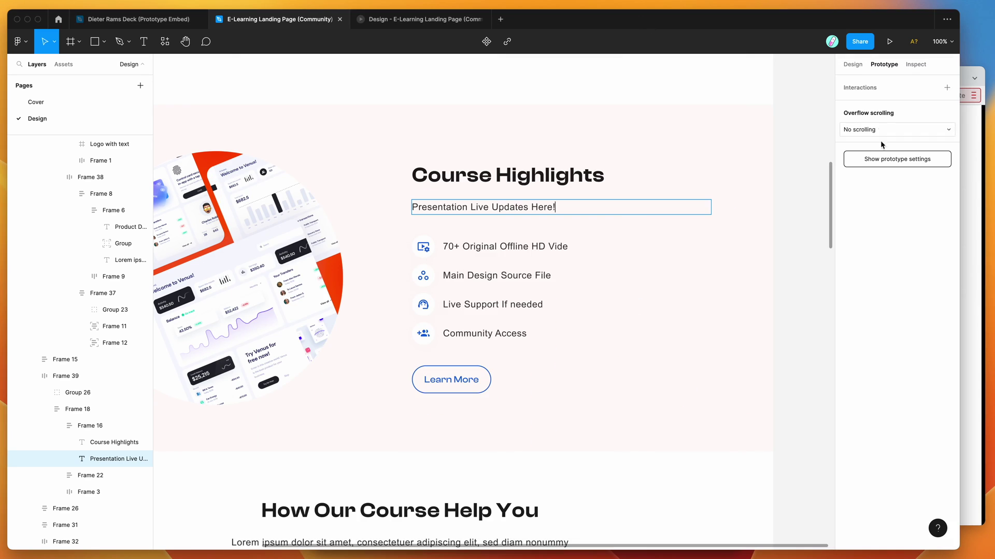
{"action": "left_click_drag", "start_coordinate": [927, 159], "coordinate": [649, 159]}
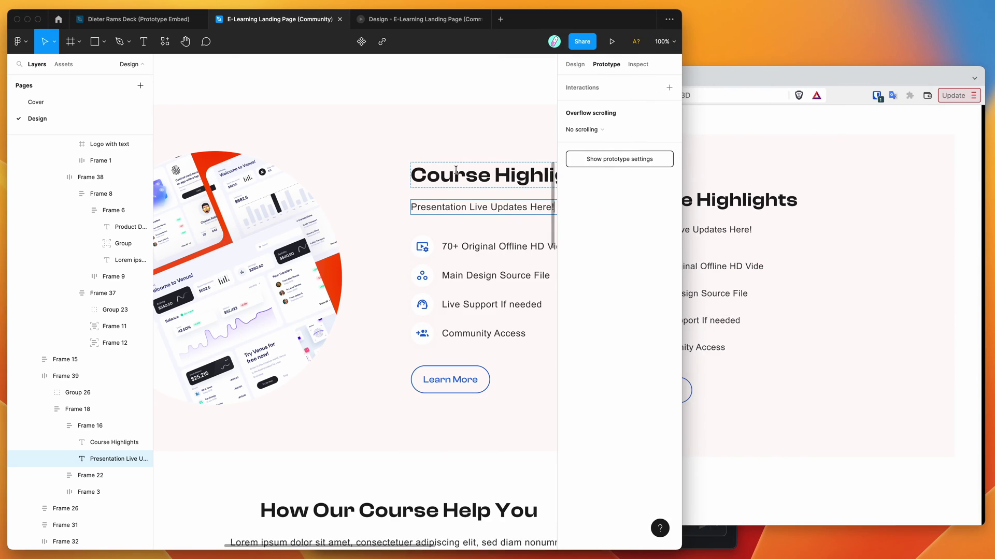
{"action": "left_click", "coordinate": [767, 82]}
{"action": "left_click_drag", "start_coordinate": [766, 82], "coordinate": [867, 83]}
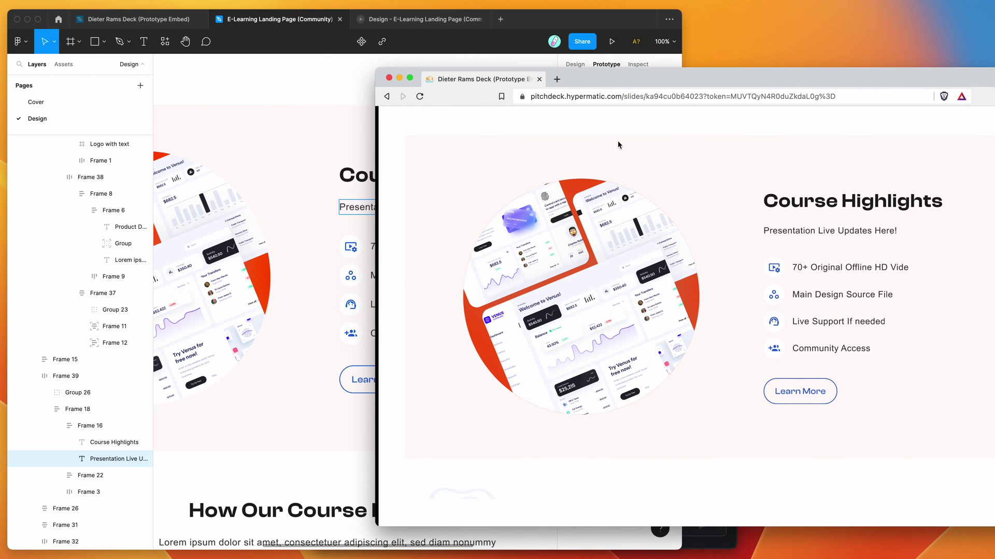
{"action": "left_click", "coordinate": [360, 176]}
Step: Delete 'Live Updates Here!' from the subtitle so it reads just 'Presentation', and check the live slide
{"action": "left_click_drag", "start_coordinate": [491, 207], "coordinate": [452, 208]}
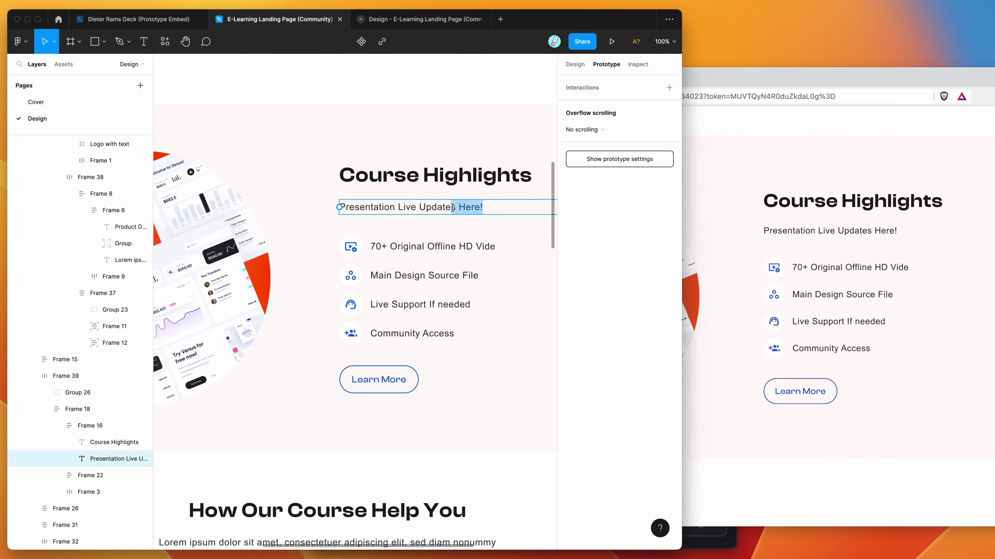
{"action": "key", "text": "BackSpace"}
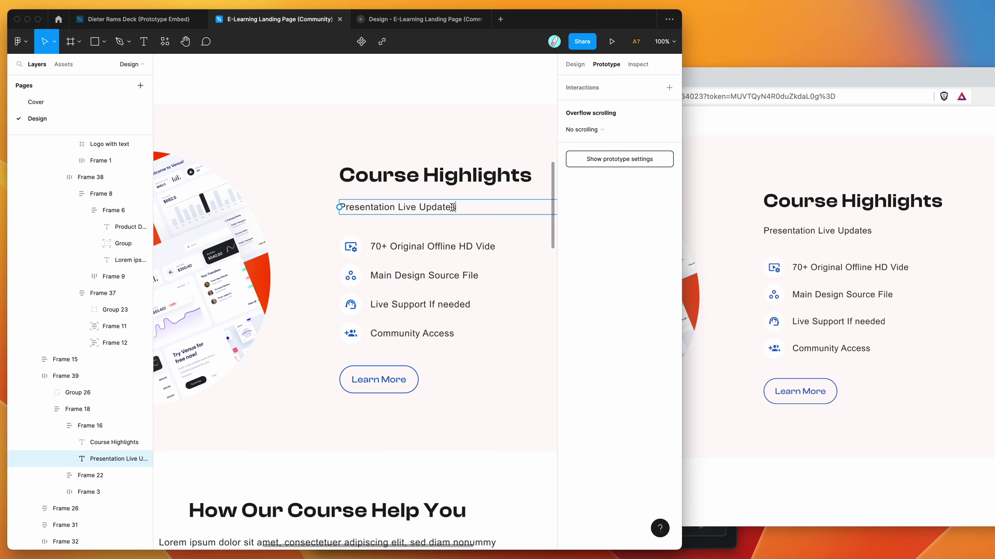
{"action": "double_click", "coordinate": [426, 207]}
{"action": "key", "text": "BackSpace"}
{"action": "left_click_drag", "start_coordinate": [416, 207], "coordinate": [398, 209]}
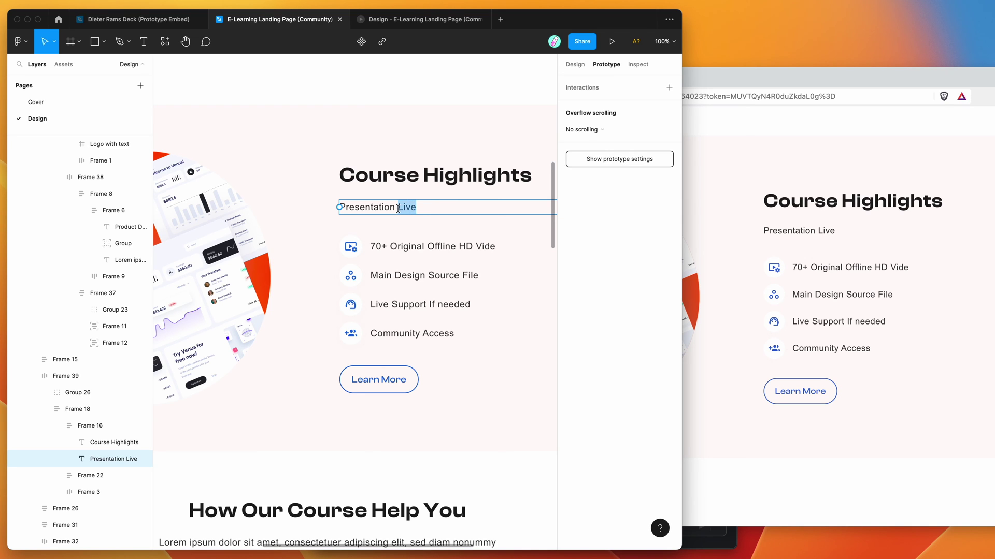
{"action": "key", "text": "BackSpace"}
{"action": "left_click", "coordinate": [796, 232]}
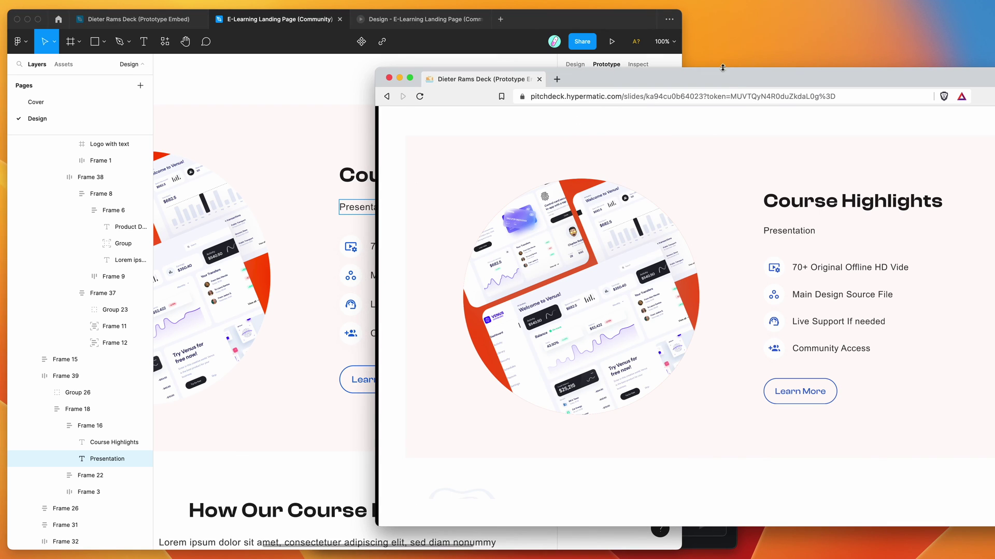
{"action": "left_click_drag", "start_coordinate": [731, 83], "coordinate": [524, 83]}
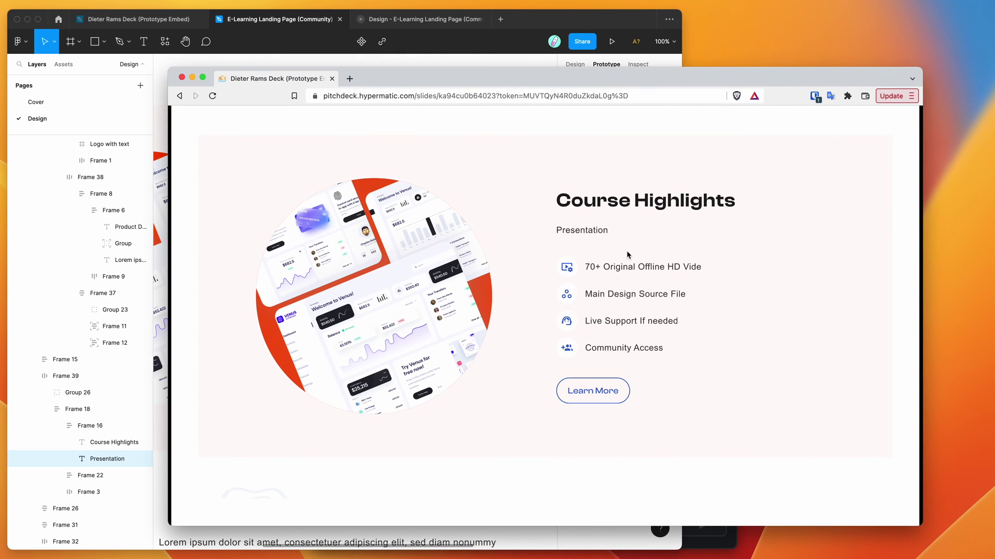
Step: Scroll the embedded prototype back up to its Product Design hero
{"action": "left_click_drag", "start_coordinate": [921, 526], "coordinate": [915, 527]}
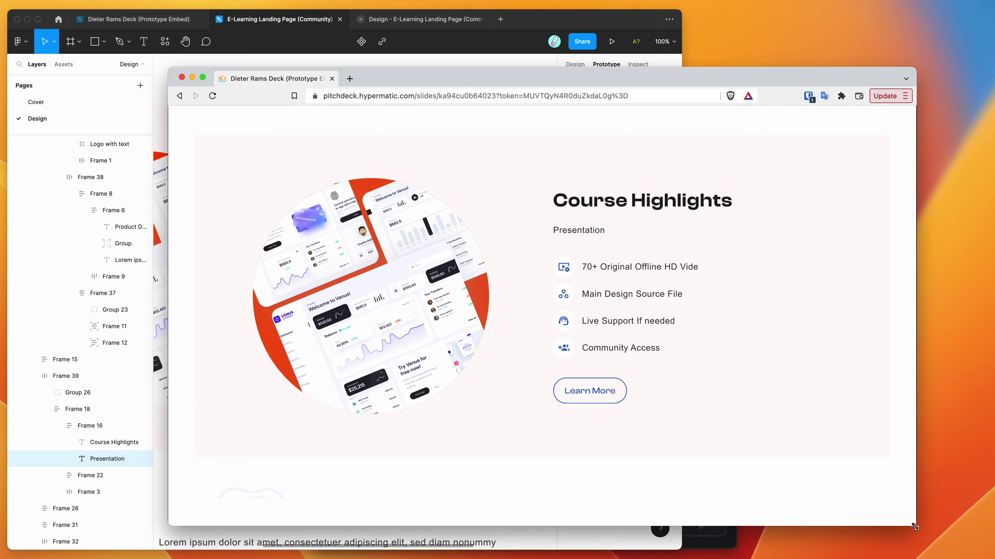
{"action": "scroll", "coordinate": [593, 342], "scroll_direction": "up", "scroll_amount": 4}
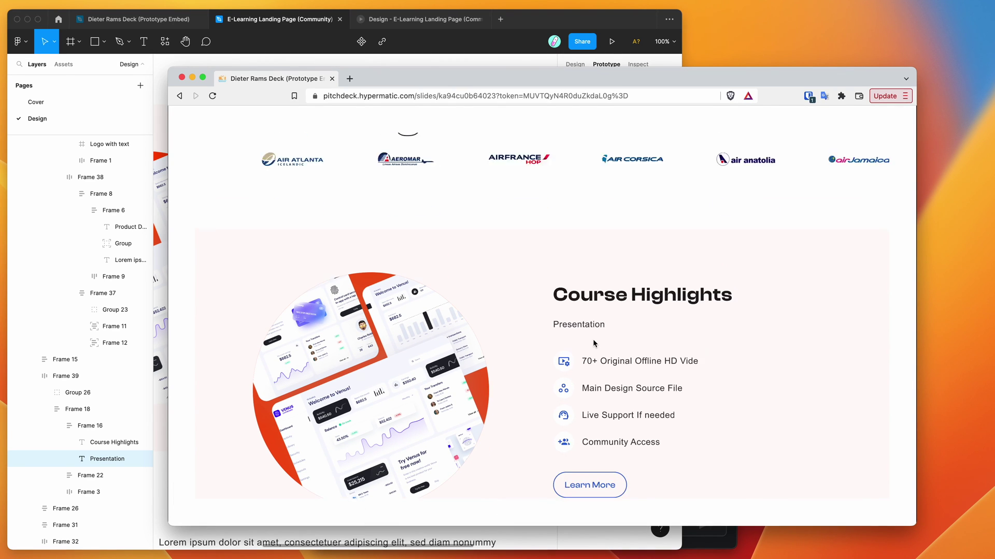
{"action": "scroll", "coordinate": [596, 345], "scroll_direction": "up", "scroll_amount": 5}
{"action": "scroll", "coordinate": [656, 399], "scroll_direction": "down", "scroll_amount": 3}
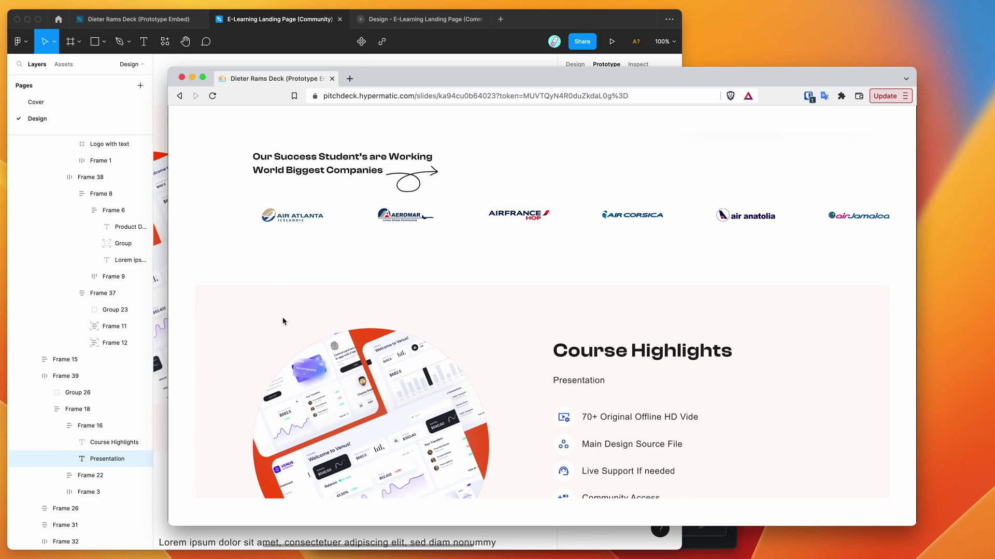
{"action": "scroll", "coordinate": [424, 323], "scroll_direction": "up", "scroll_amount": 1}
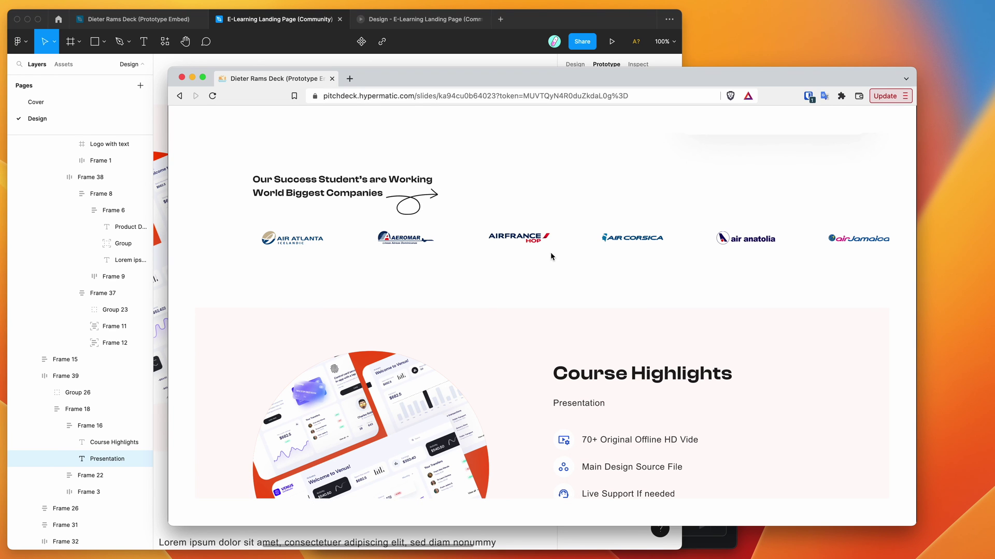
{"action": "scroll", "coordinate": [549, 254], "scroll_direction": "up", "scroll_amount": 2}
{"action": "scroll", "coordinate": [543, 254], "scroll_direction": "up", "scroll_amount": 3}
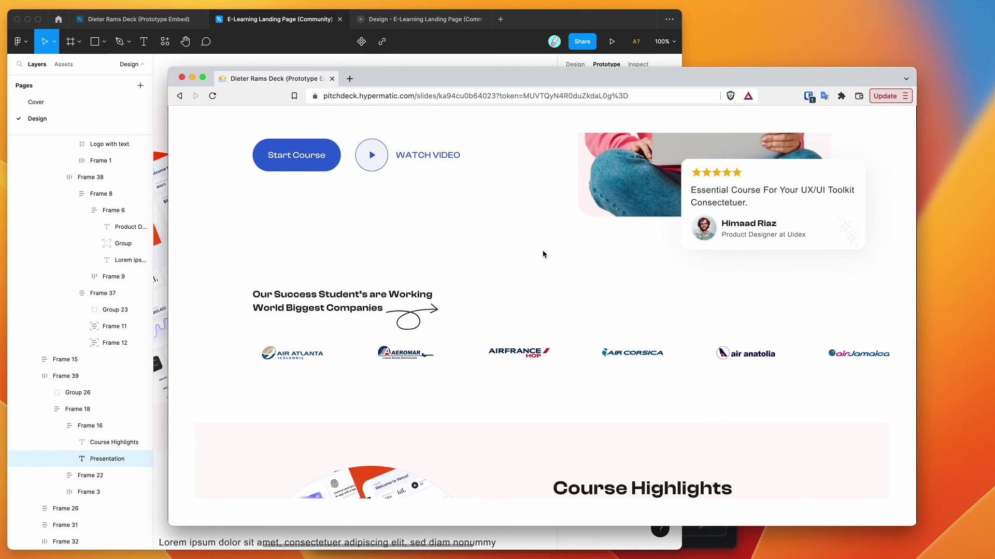
{"action": "scroll", "coordinate": [543, 254], "scroll_direction": "up", "scroll_amount": 10}
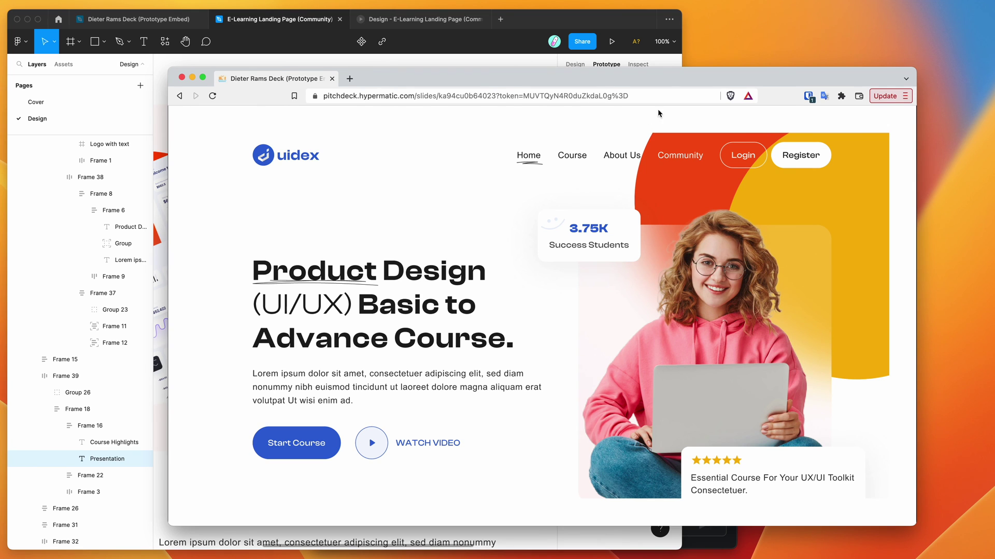
{"action": "left_click_drag", "start_coordinate": [676, 80], "coordinate": [717, 76]}
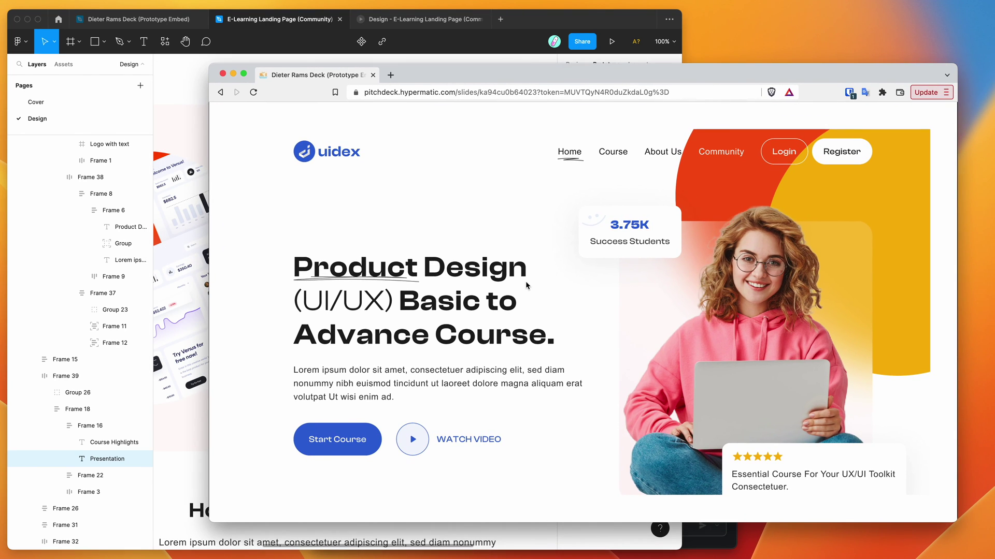
{"action": "scroll", "coordinate": [449, 294], "scroll_direction": "down", "scroll_amount": 2}
{"action": "scroll", "coordinate": [449, 293], "scroll_direction": "up", "scroll_amount": 2}
{"action": "mouse_move", "coordinate": [386, 487]}
Step: Move the presentation window up-left and enlarge it so the slide scales up
{"action": "left_click_drag", "start_coordinate": [685, 69], "coordinate": [640, 37]}
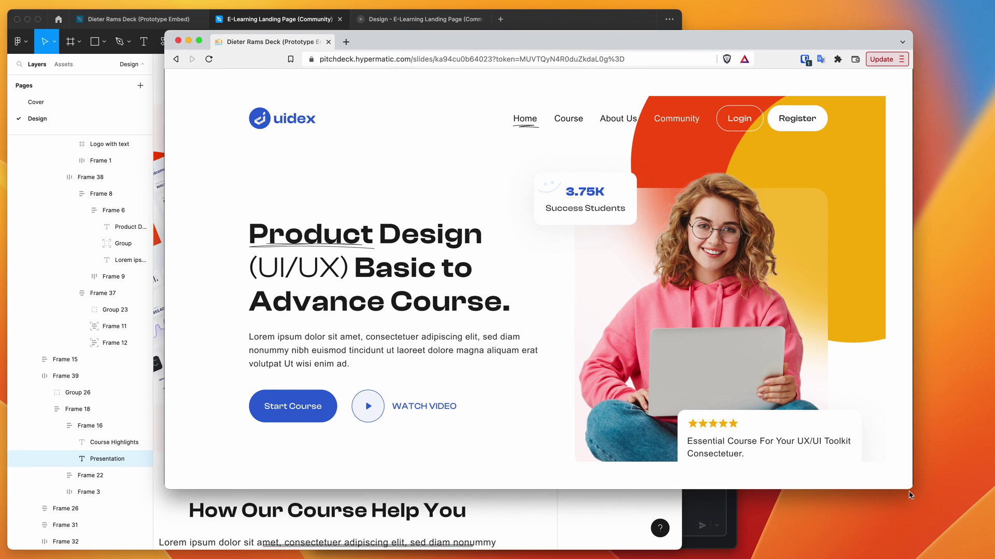
{"action": "left_click_drag", "start_coordinate": [910, 496], "coordinate": [980, 532]}
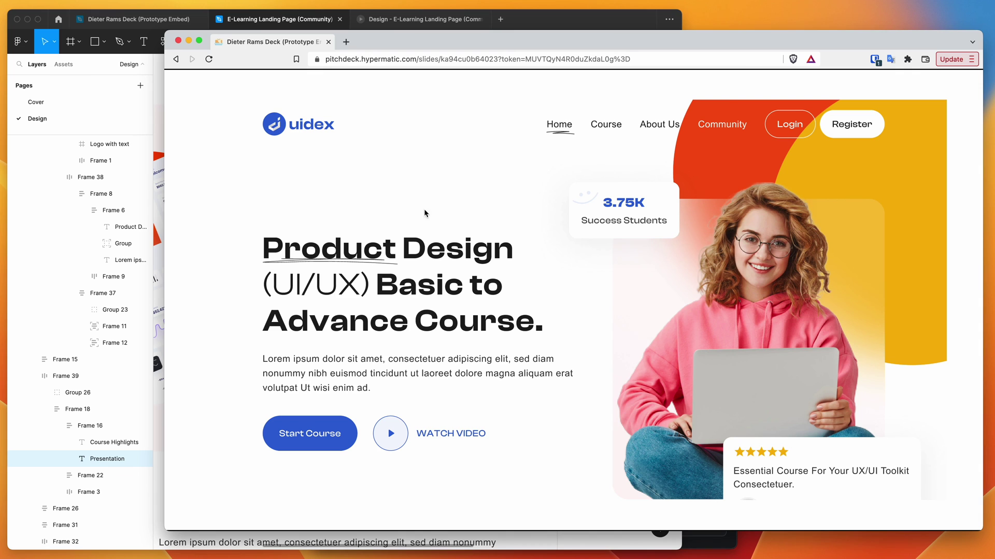
{"action": "left_click", "coordinate": [157, 111]}
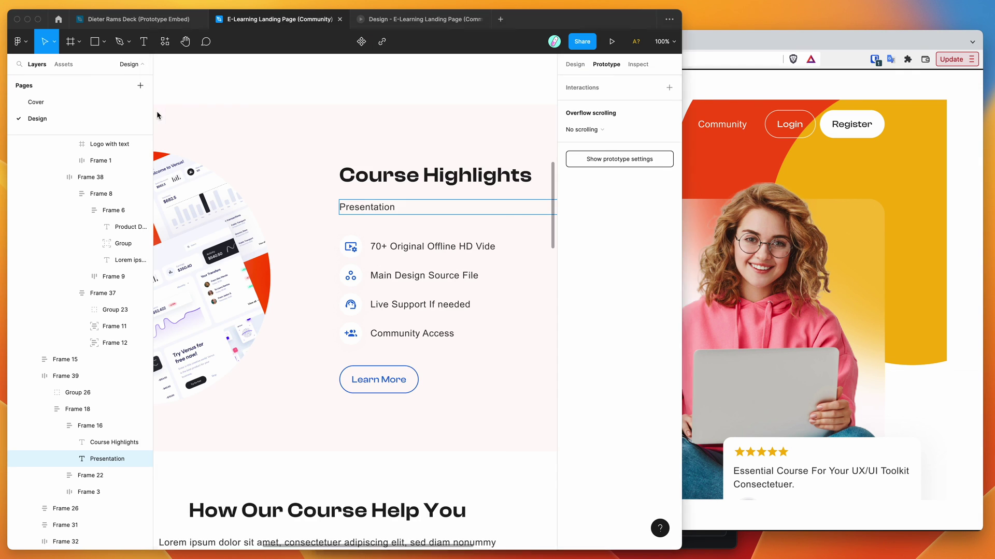
Step: Maximize the Figma window, finish editing the Presentation subtitle, and go to the Dieter Rams Deck file
{"action": "double_click", "coordinate": [681, 164]}
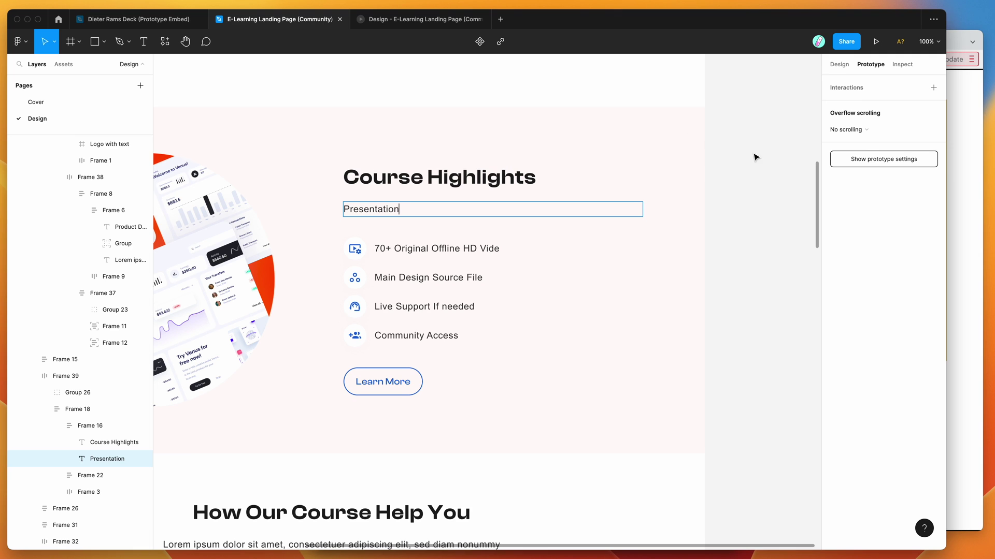
{"action": "key", "text": "Escape"}
{"action": "scroll", "coordinate": [752, 154], "scroll_direction": "left", "scroll_amount": 2}
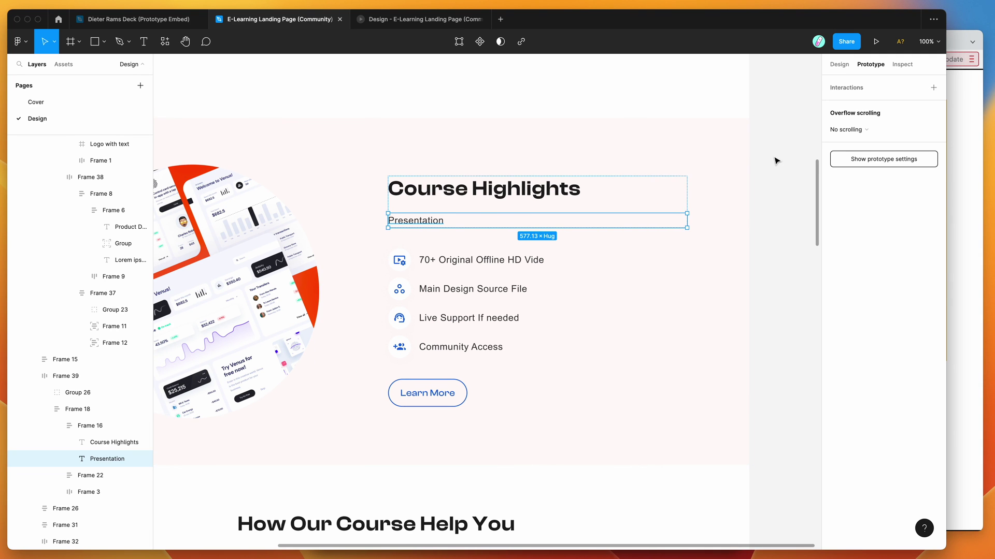
{"action": "scroll", "coordinate": [777, 163], "scroll_direction": "left", "scroll_amount": 1}
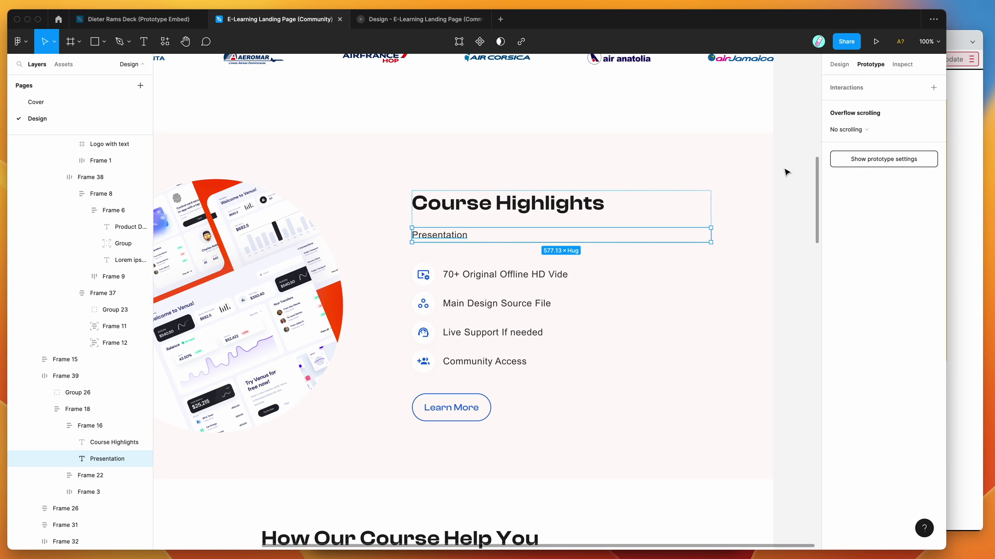
{"action": "left_click", "coordinate": [150, 22]}
Step: Dismiss the presentation-ready message, check the Prototype Embed slide's embed link, and open the Supported Embeds docs
{"action": "left_click_drag", "start_coordinate": [576, 154], "coordinate": [554, 145]}
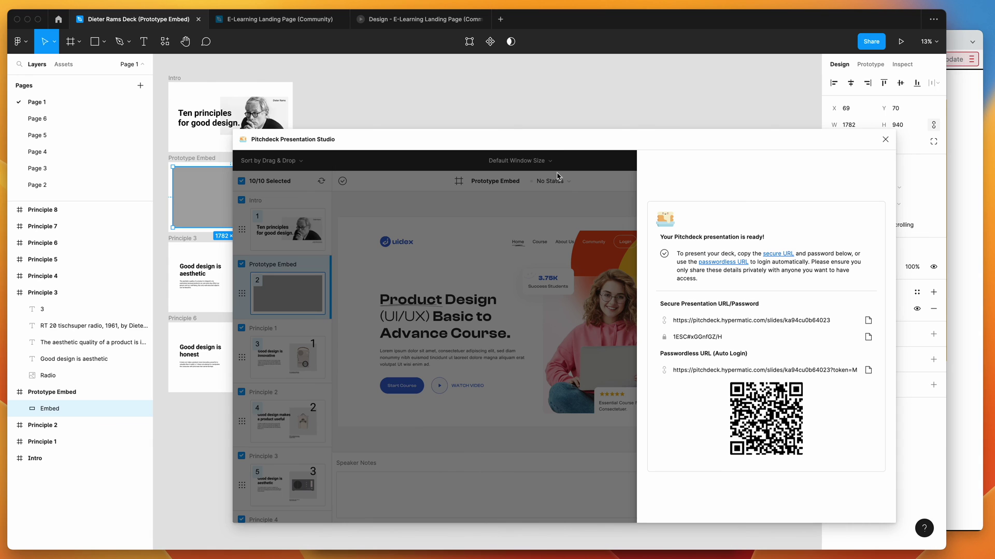
{"action": "left_click", "coordinate": [532, 211]}
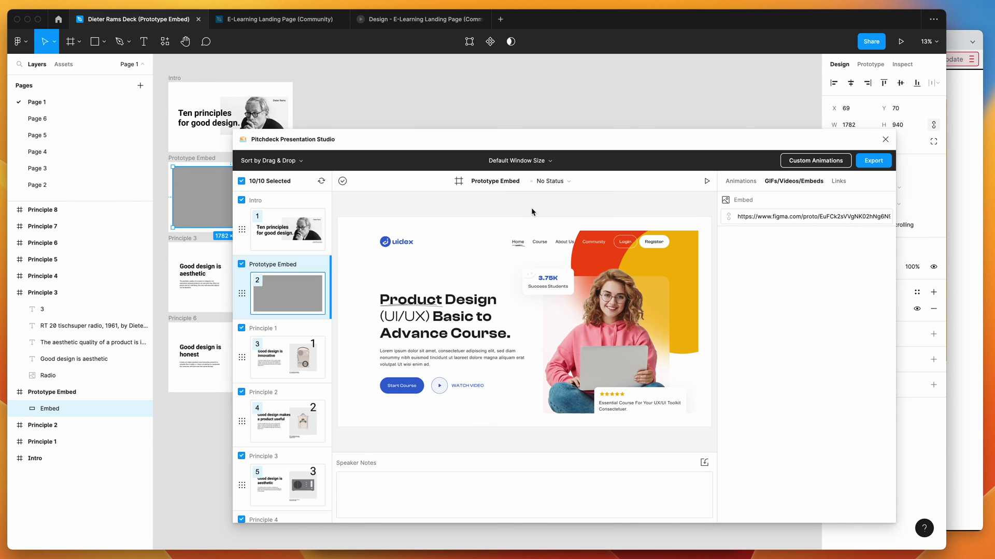
{"action": "left_click", "coordinate": [769, 223]}
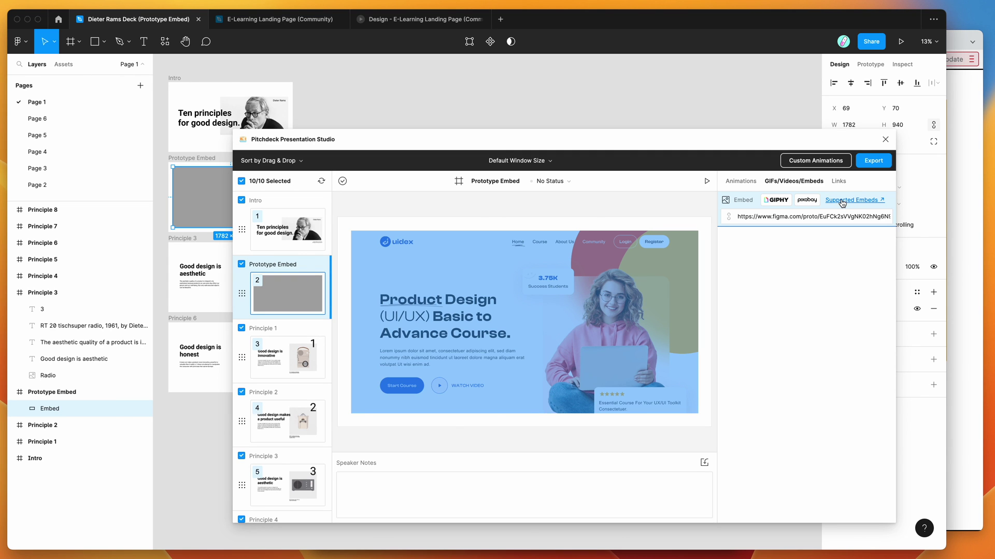
{"action": "left_click", "coordinate": [842, 202]}
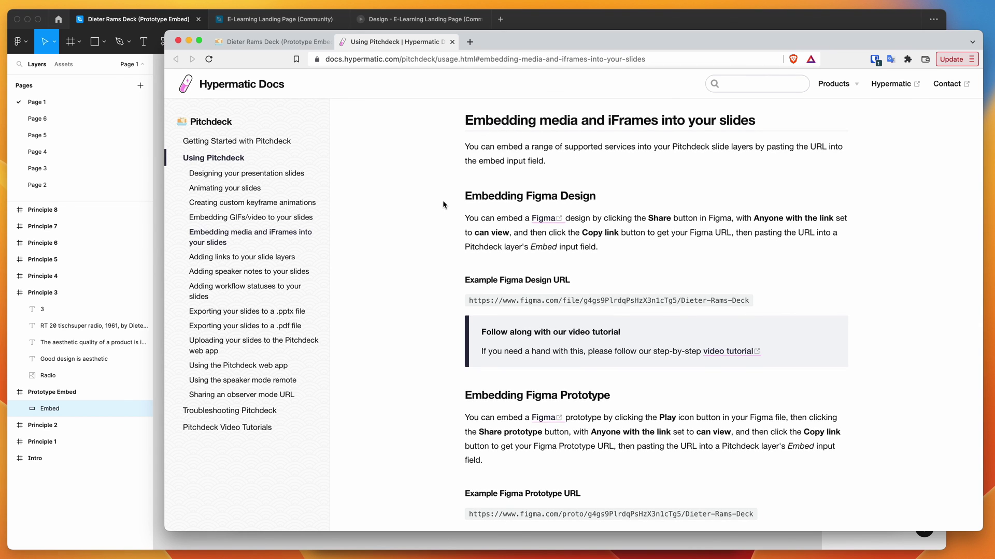
Step: Scroll the embed docs past Loom, Lottie, Google, GIF and MP4 down to SoundCloud and Spotify
{"action": "scroll", "coordinate": [443, 205], "scroll_direction": "down", "scroll_amount": 10}
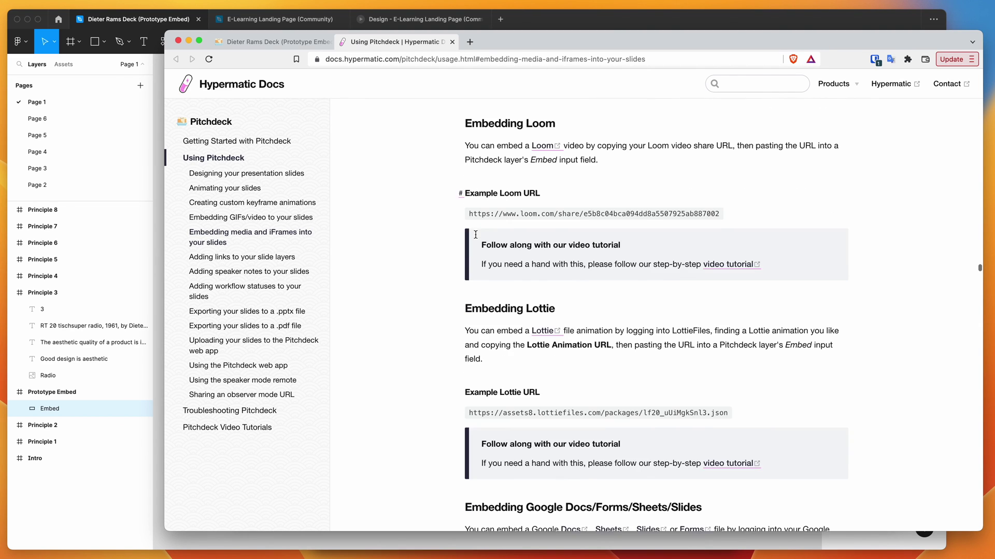
{"action": "scroll", "coordinate": [476, 235], "scroll_direction": "down", "scroll_amount": 5}
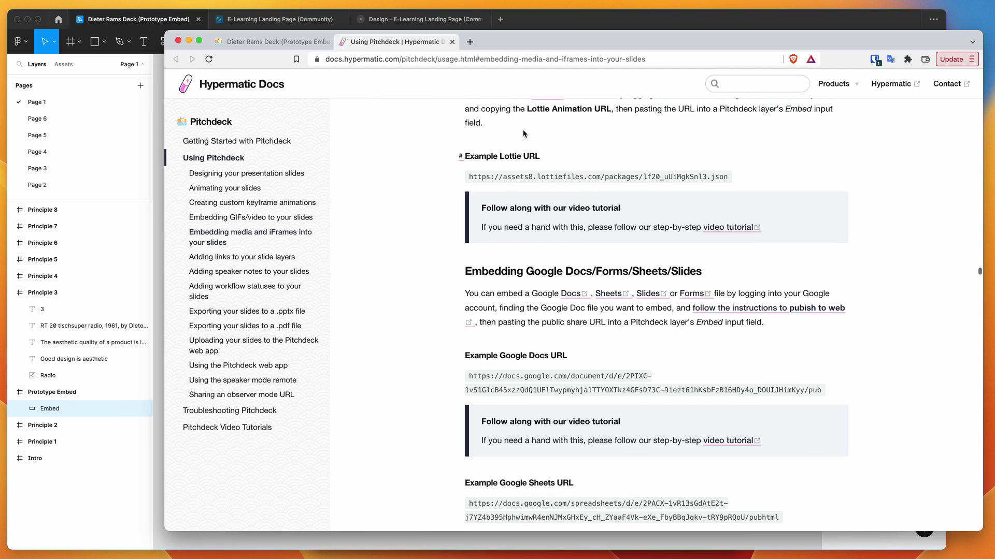
{"action": "scroll", "coordinate": [523, 156], "scroll_direction": "down", "scroll_amount": 2}
{"action": "scroll", "coordinate": [517, 207], "scroll_direction": "down", "scroll_amount": 3}
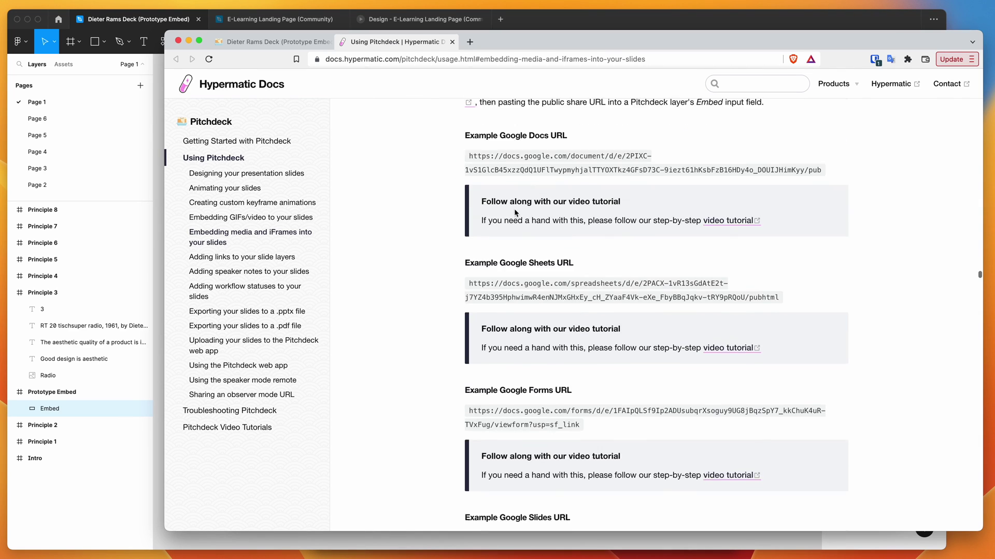
{"action": "scroll", "coordinate": [513, 208], "scroll_direction": "down", "scroll_amount": 12}
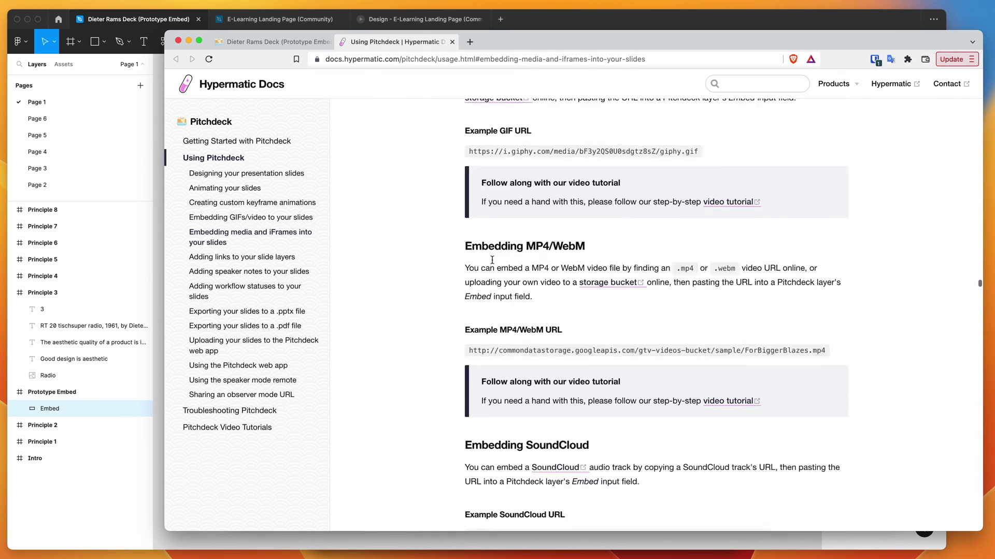
{"action": "scroll", "coordinate": [492, 260], "scroll_direction": "down", "scroll_amount": 5}
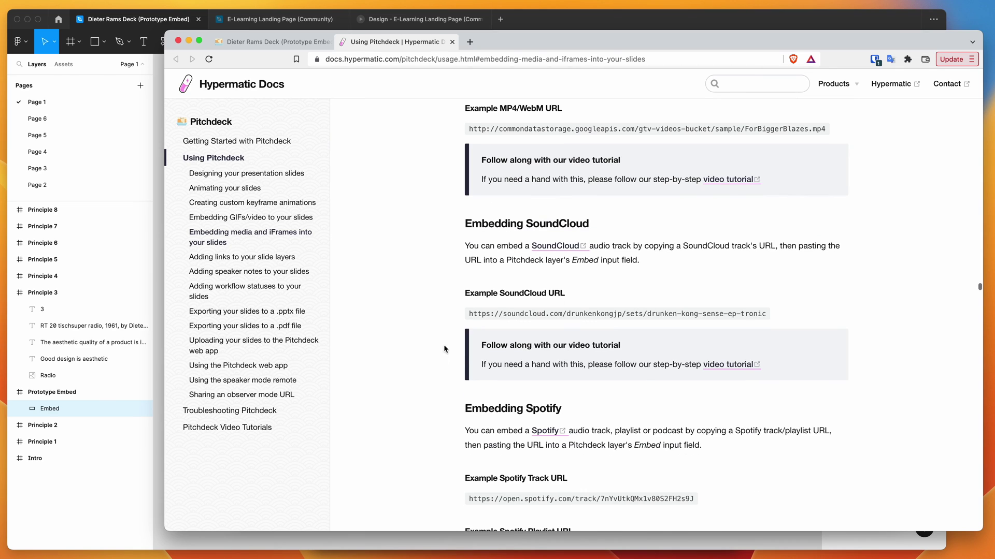
{"action": "left_click", "coordinate": [97, 504]}
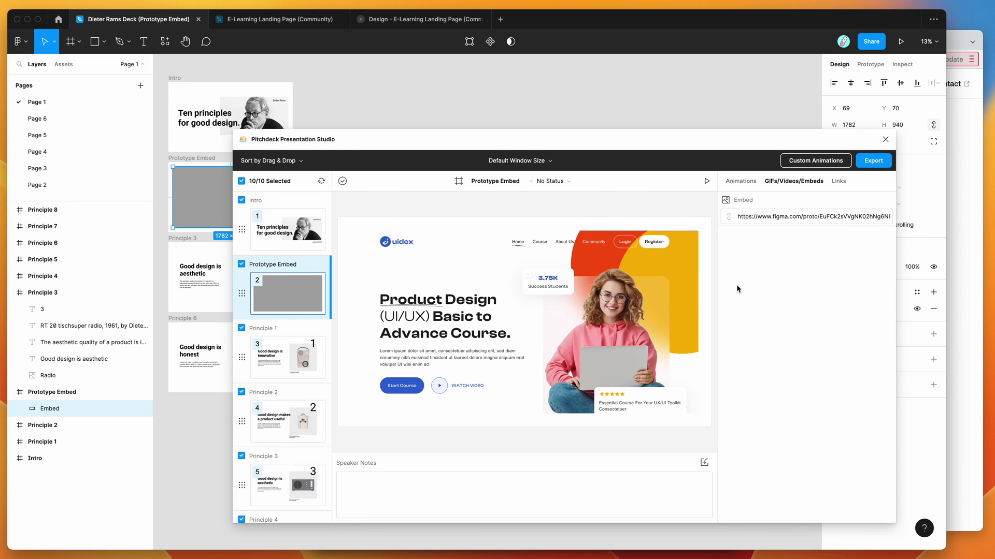